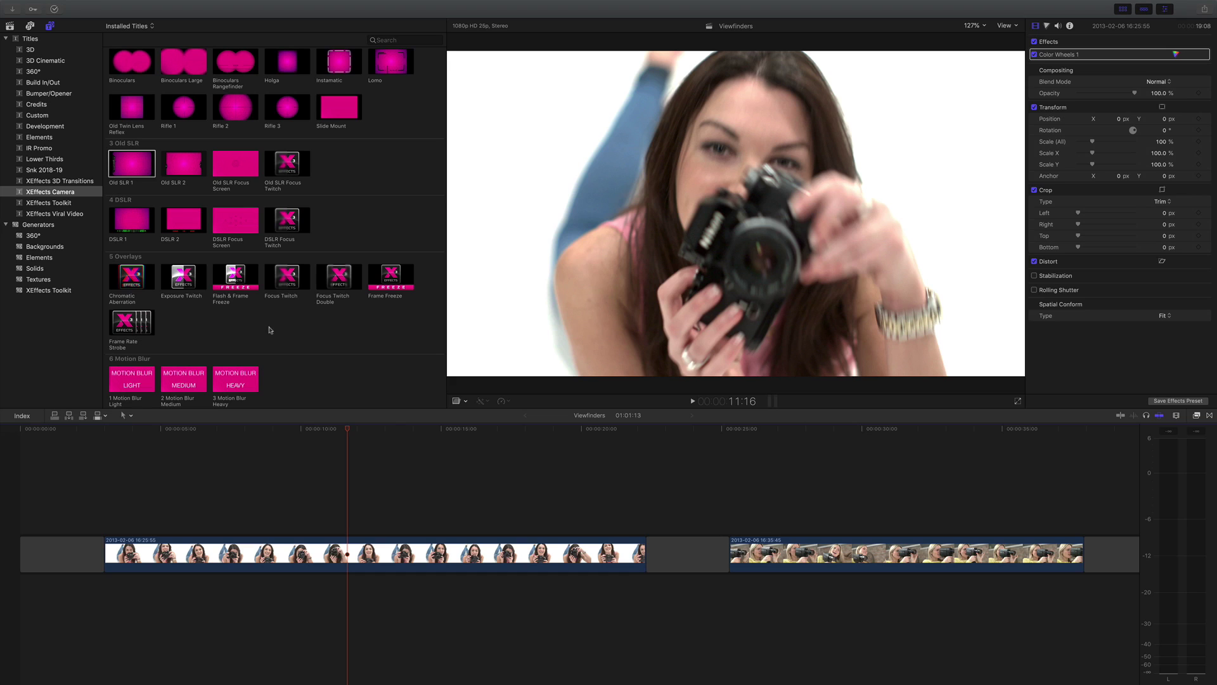
# Connect the Old SLR 1 viewfinder title above the first clip, spanning the clip's full length, and play it back
pyautogui.click(345, 554)
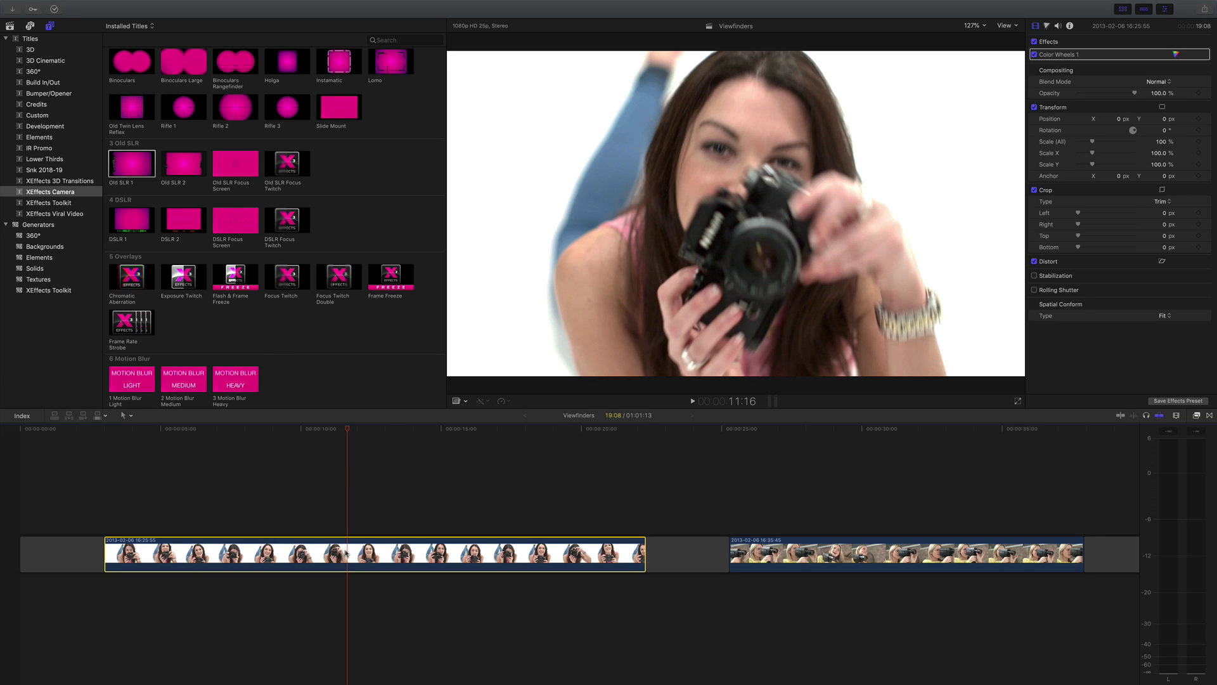
pyautogui.press('x')
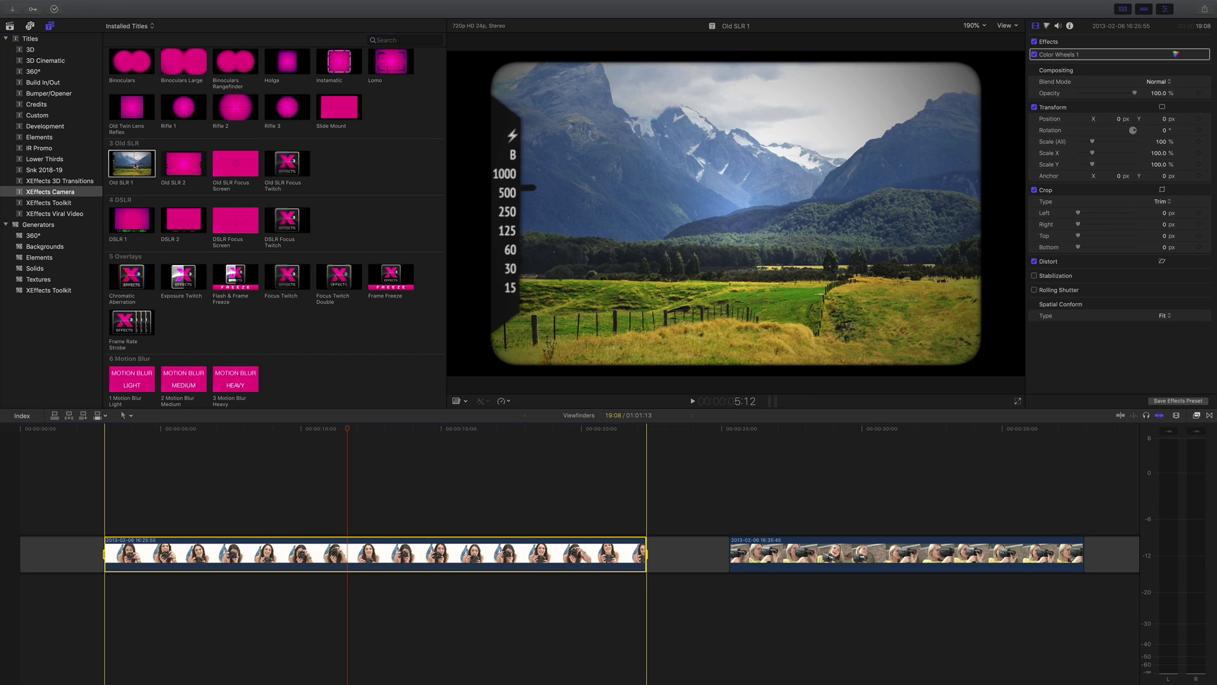
pyautogui.click(134, 165)
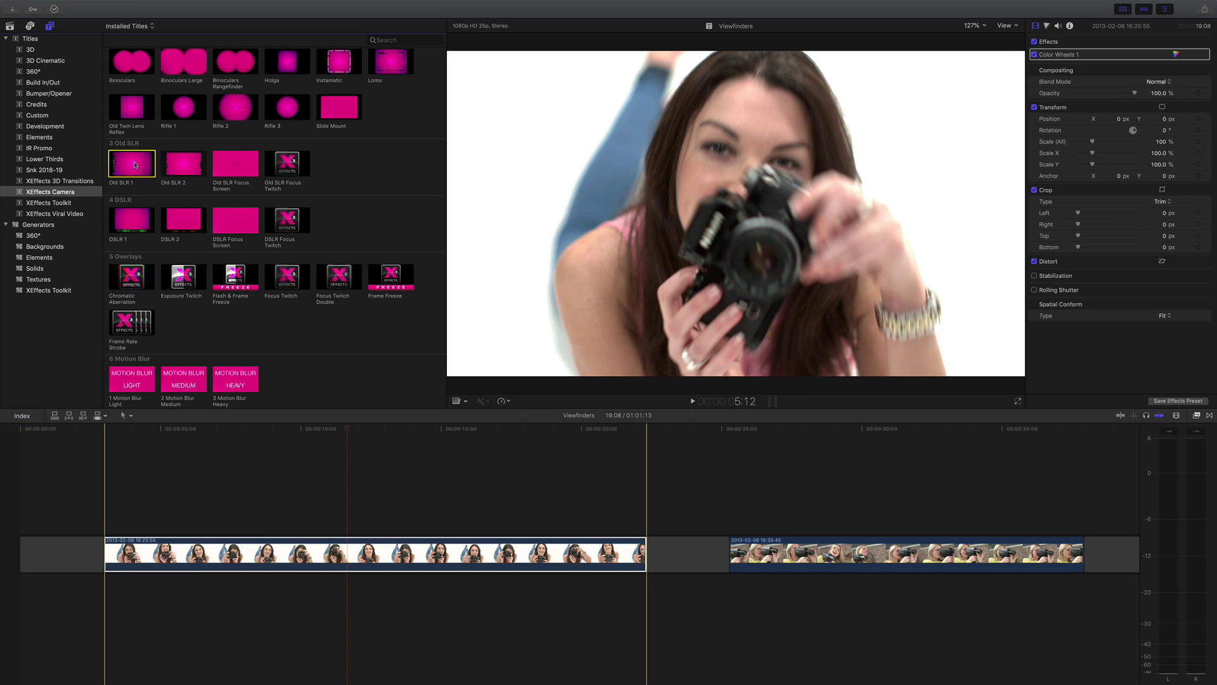
pyautogui.press('q')
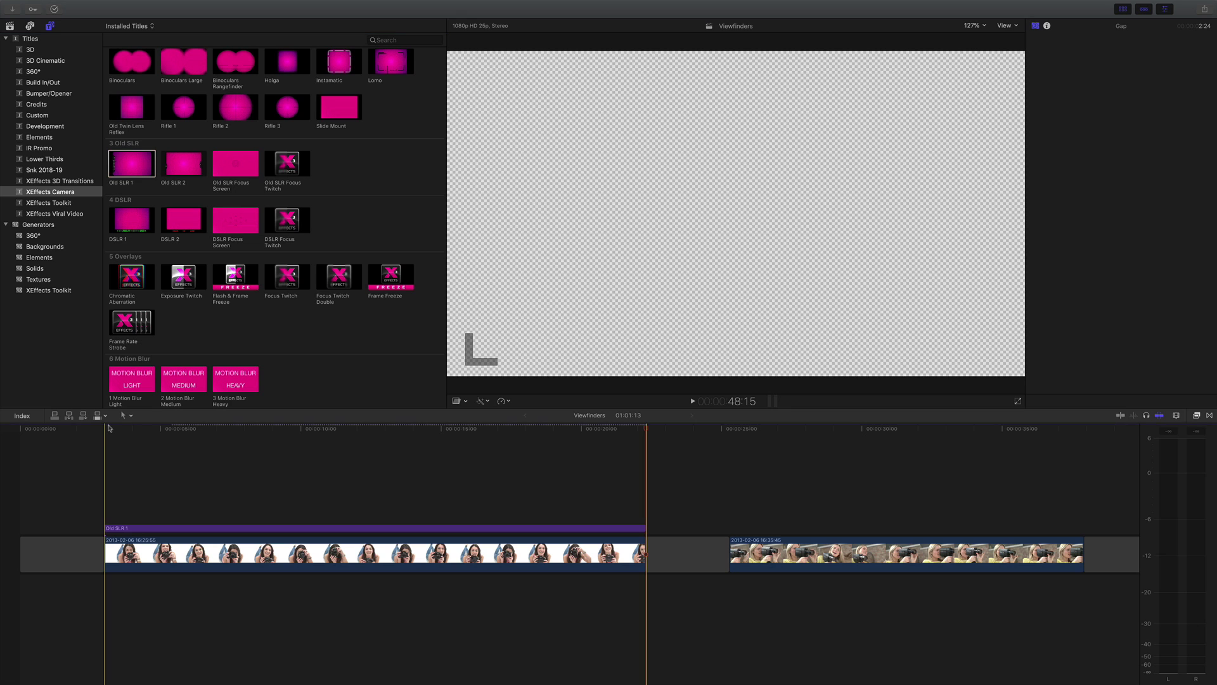
pyautogui.moveTo(109, 429); pyautogui.dragTo(119, 430)
pyautogui.press('space')
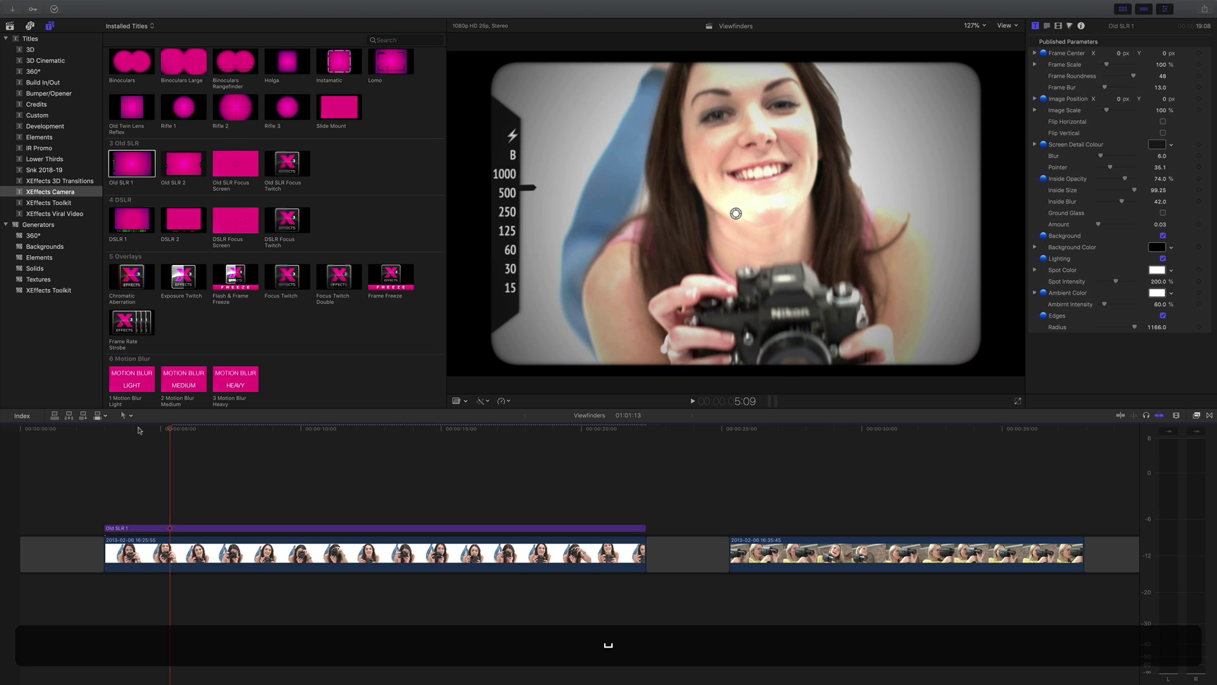
pyautogui.click(142, 430)
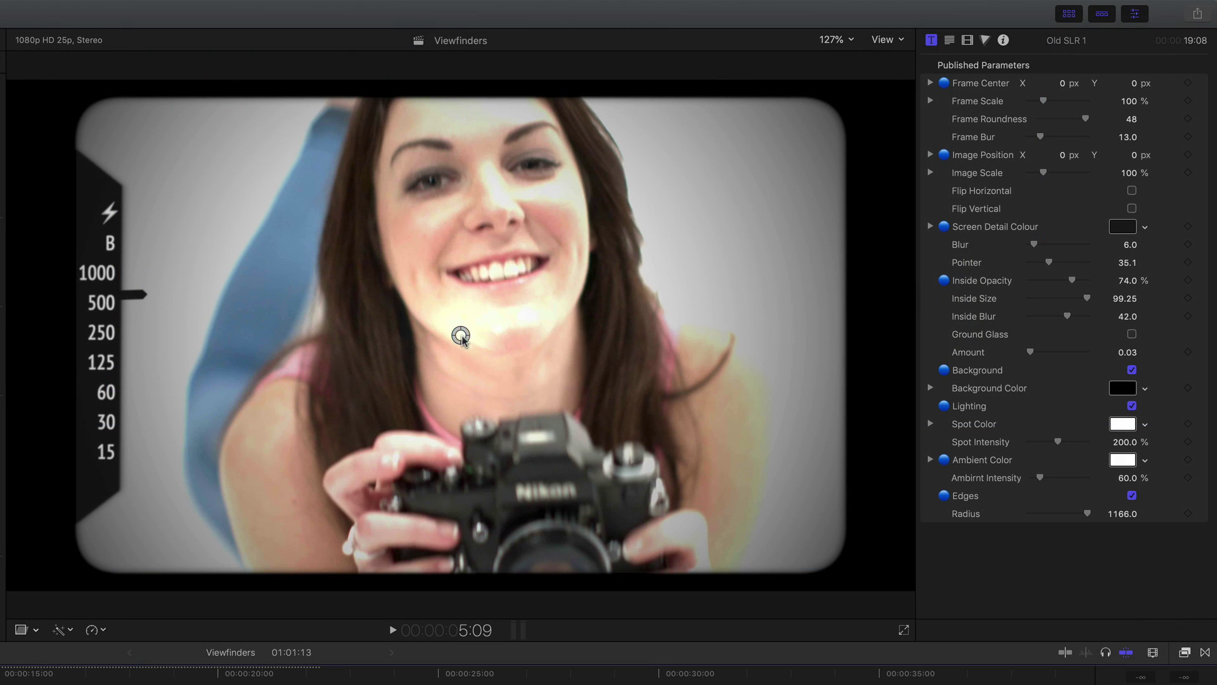
# Shift the viewfinder frame sideways and set Frame Scale 99%, Frame Roundness 45, Frame Bur 34, Image Position 1.6, 1.8 px and Image Scale 98%
pyautogui.moveTo(462, 337)
pyautogui.mouseDown()
pyautogui.moveTo(397, 321)
pyautogui.moveTo(484, 334)
pyautogui.moveTo(421, 282)
pyautogui.moveTo(413, 327)
pyautogui.moveTo(462, 312)
pyautogui.moveTo(440, 328)
pyautogui.moveTo(448, 334)
pyautogui.mouseUp()
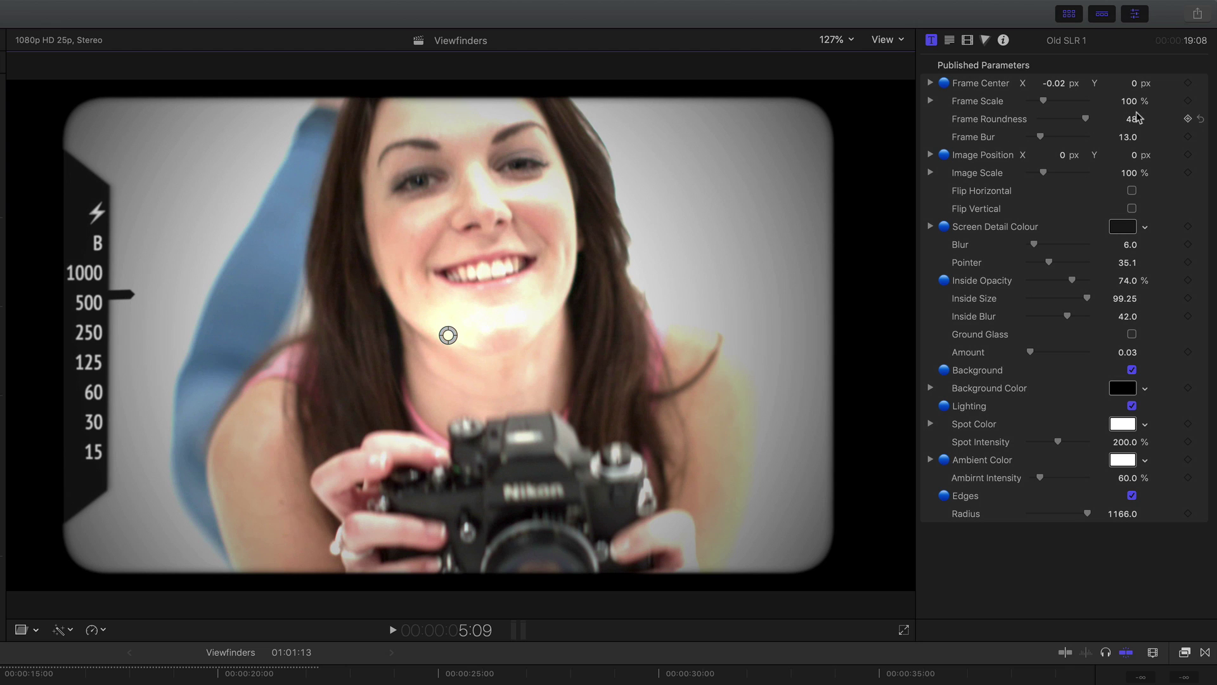
pyautogui.moveTo(1131, 103); pyautogui.dragTo(1132, 154)
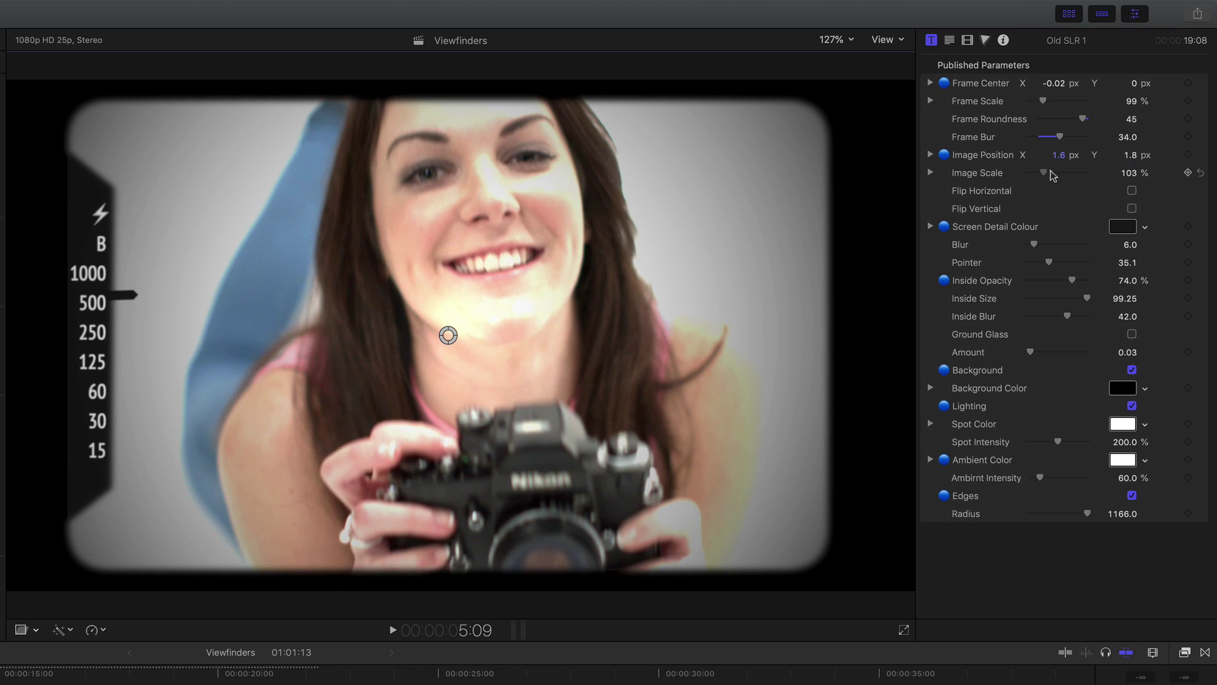
pyautogui.moveTo(1044, 172)
pyautogui.mouseDown()
pyautogui.moveTo(1058, 173)
pyautogui.moveTo(1048, 176)
pyautogui.mouseUp()
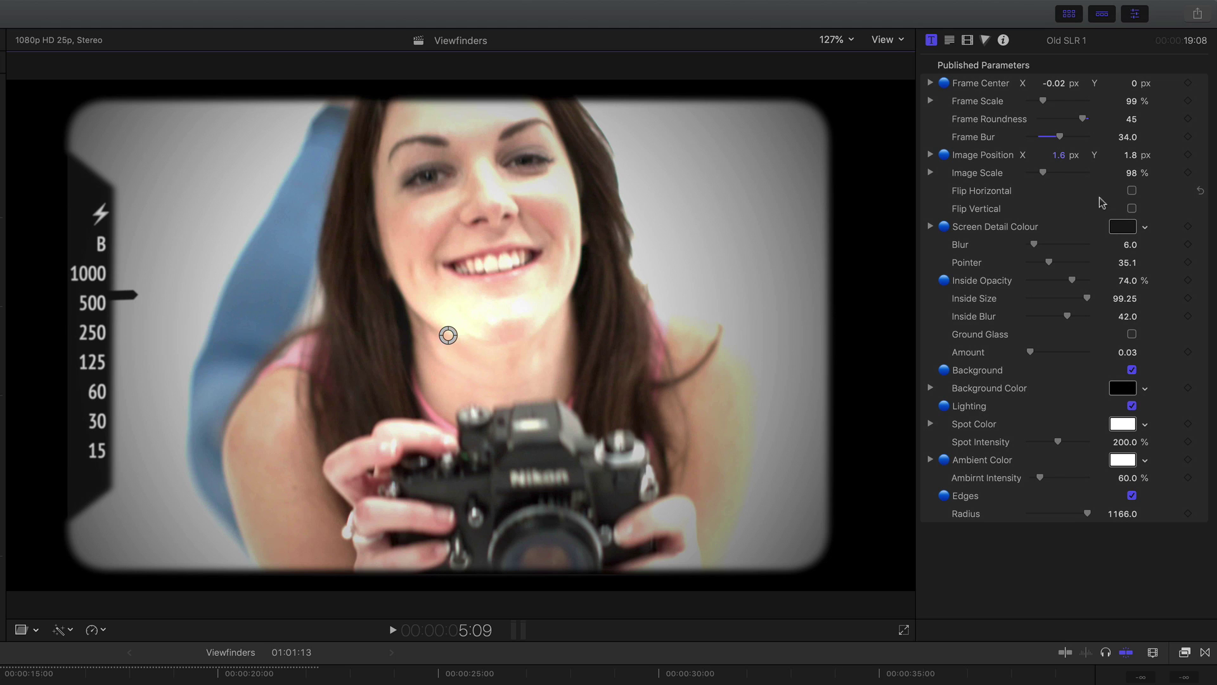
# Try flipping the image horizontally and vertically inside the viewfinder, restoring the orientation after each flip
pyautogui.click(1133, 190)
pyautogui.click(1133, 191)
pyautogui.click(1132, 209)
pyautogui.click(1133, 209)
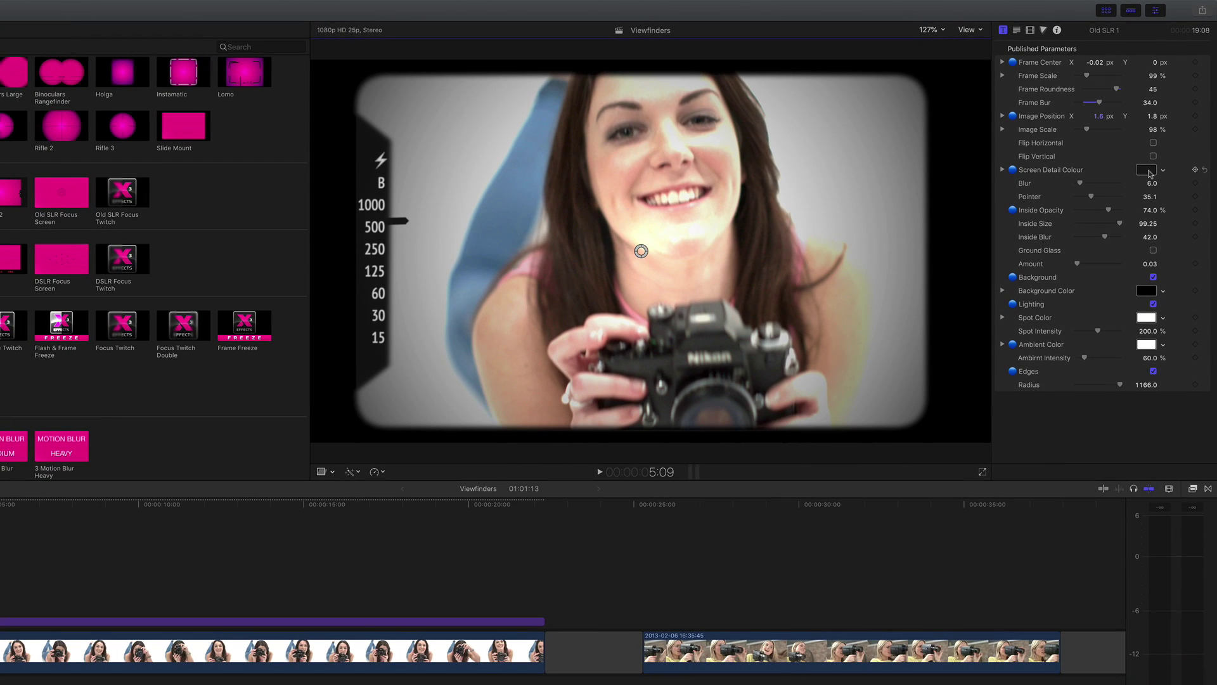
# Lighten the Screen Detail Colour slightly to a dark grey and close the colour picker
pyautogui.click(1146, 170)
pyautogui.moveTo(289, 477)
pyautogui.mouseDown()
pyautogui.moveTo(225, 472)
pyautogui.moveTo(288, 475)
pyautogui.mouseUp()
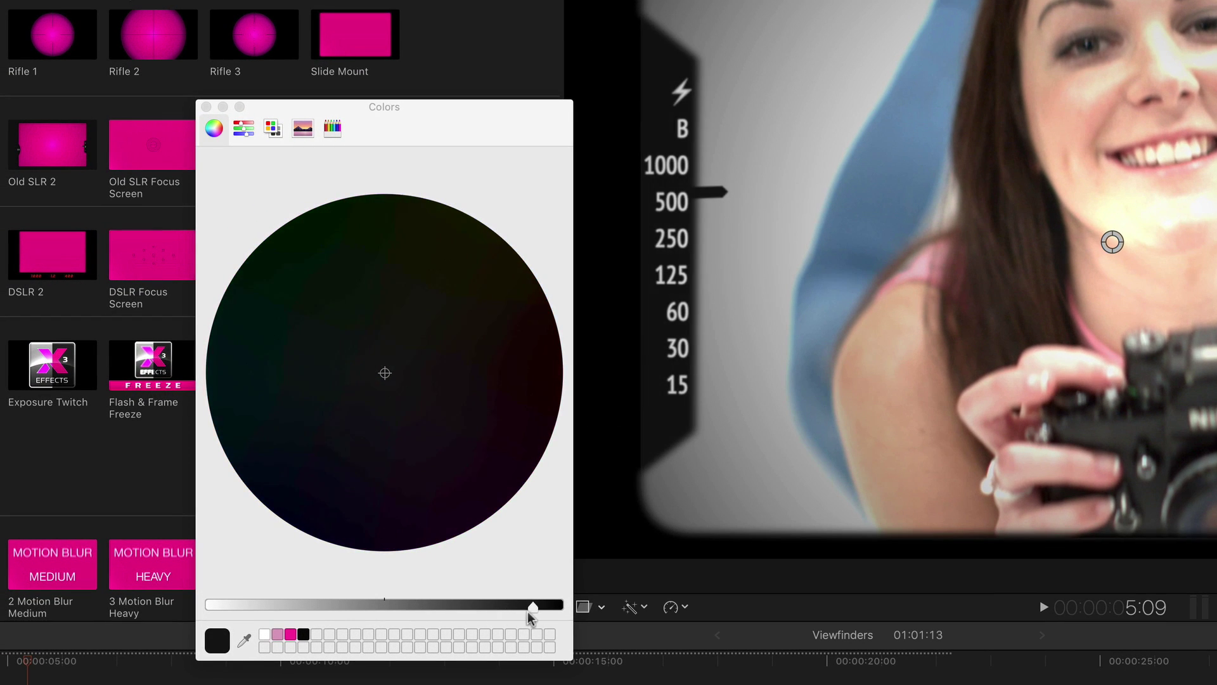
pyautogui.moveTo(528, 612)
pyautogui.mouseDown()
pyautogui.moveTo(451, 610)
pyautogui.moveTo(512, 599)
pyautogui.mouseUp()
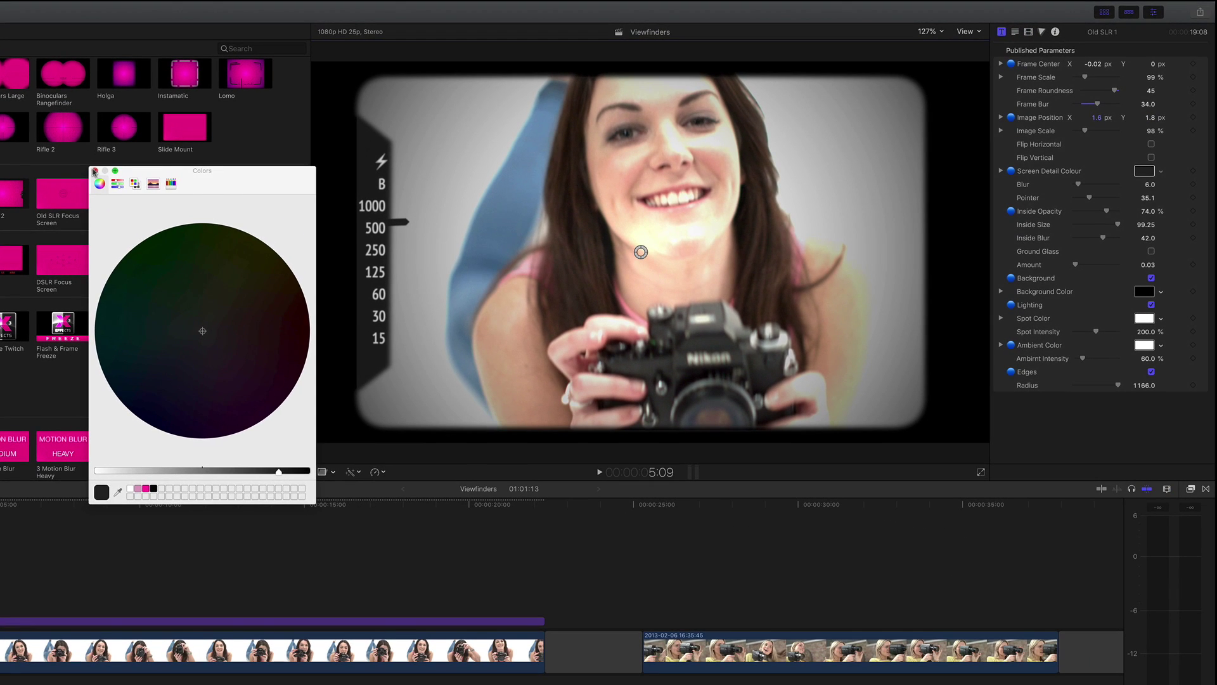
pyautogui.click(96, 169)
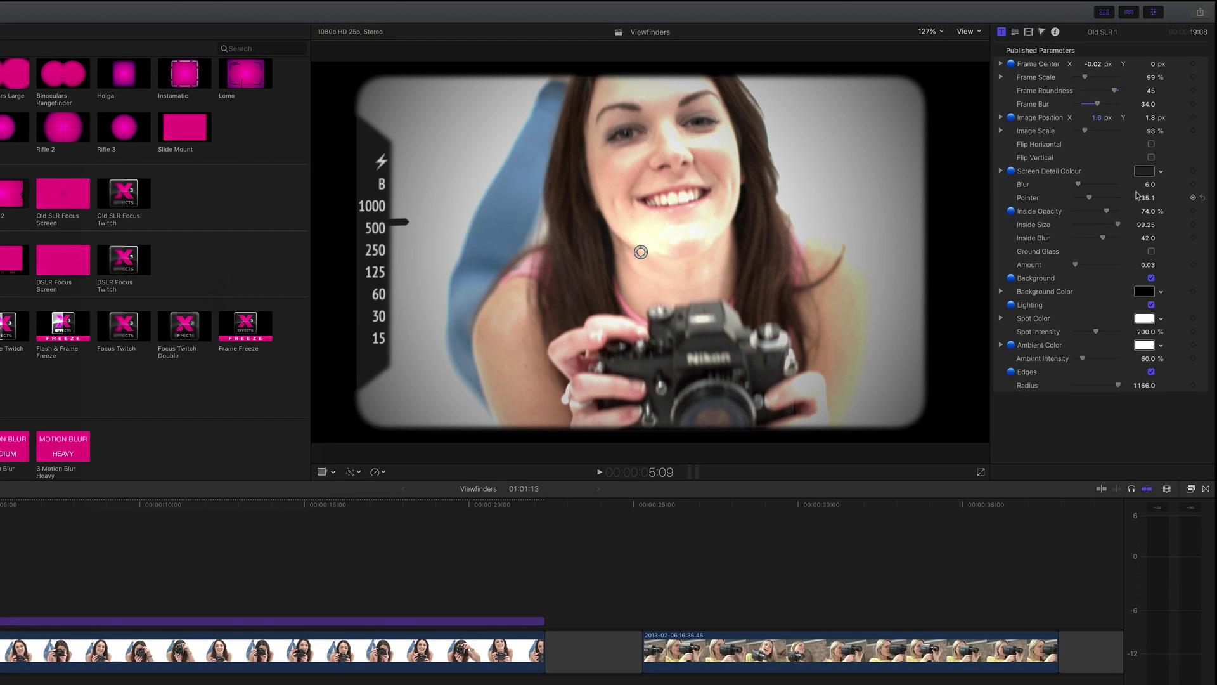
# Set the screen detail Blur to 7.0 and keyframe the Pointer at 43.67 at the 8:09 playhead position
pyautogui.moveTo(1150, 185); pyautogui.dragTo(1100, 203)
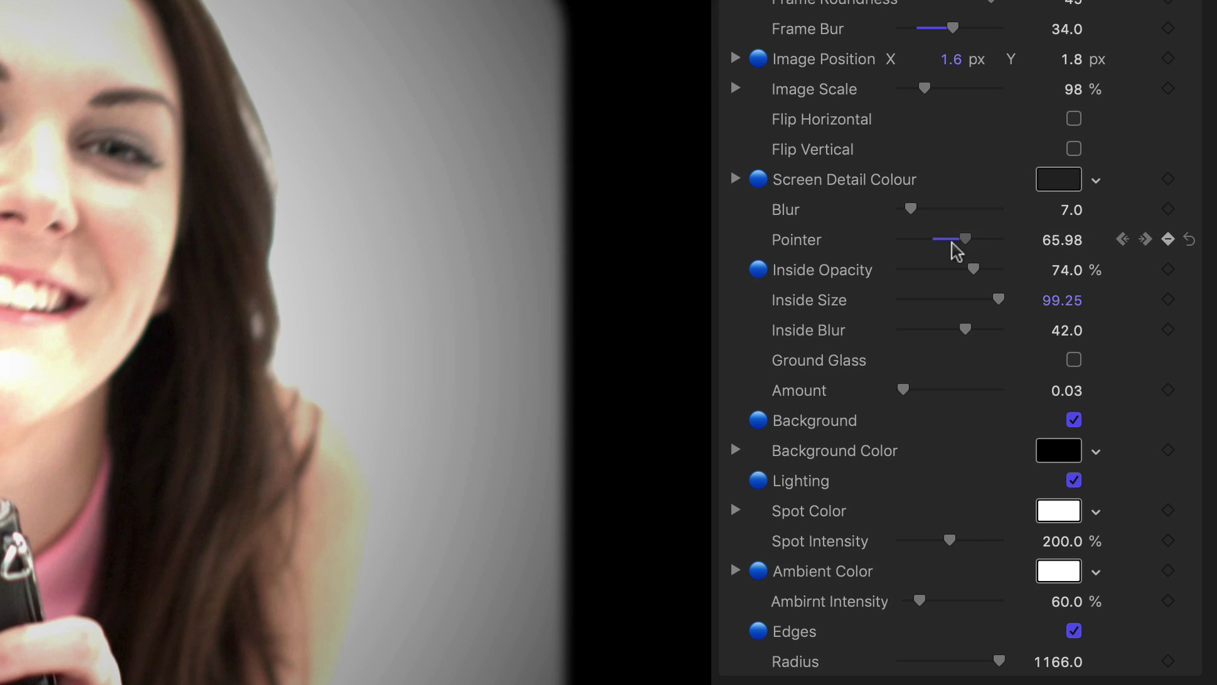
pyautogui.moveTo(952, 242)
pyautogui.mouseDown()
pyautogui.moveTo(963, 244)
pyautogui.moveTo(947, 249)
pyautogui.mouseUp()
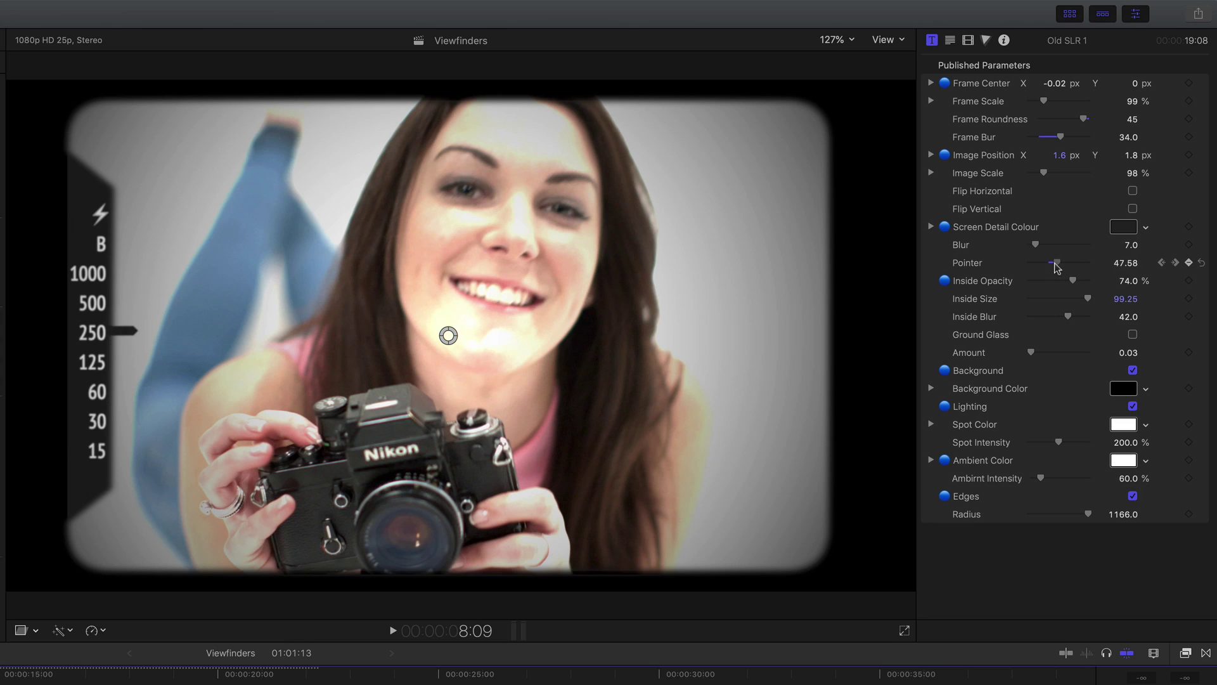
pyautogui.click(1189, 263)
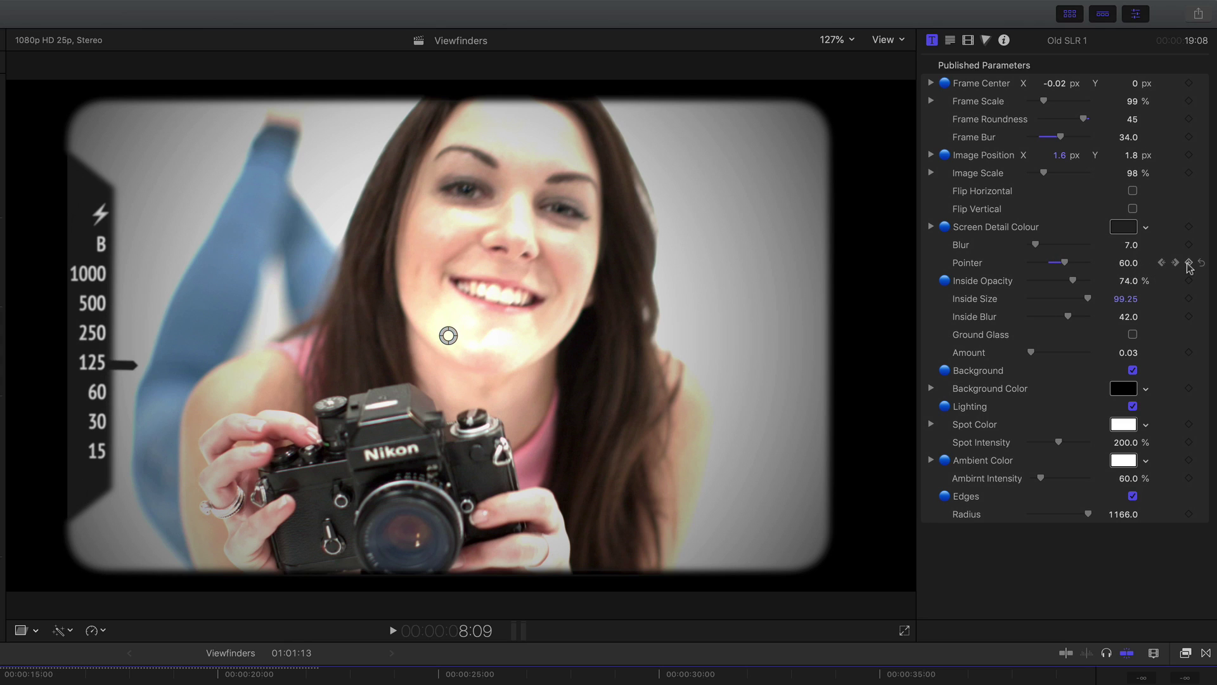
pyautogui.moveTo(1060, 263)
pyautogui.mouseDown()
pyautogui.moveTo(1040, 263)
pyautogui.moveTo(1057, 264)
pyautogui.mouseUp()
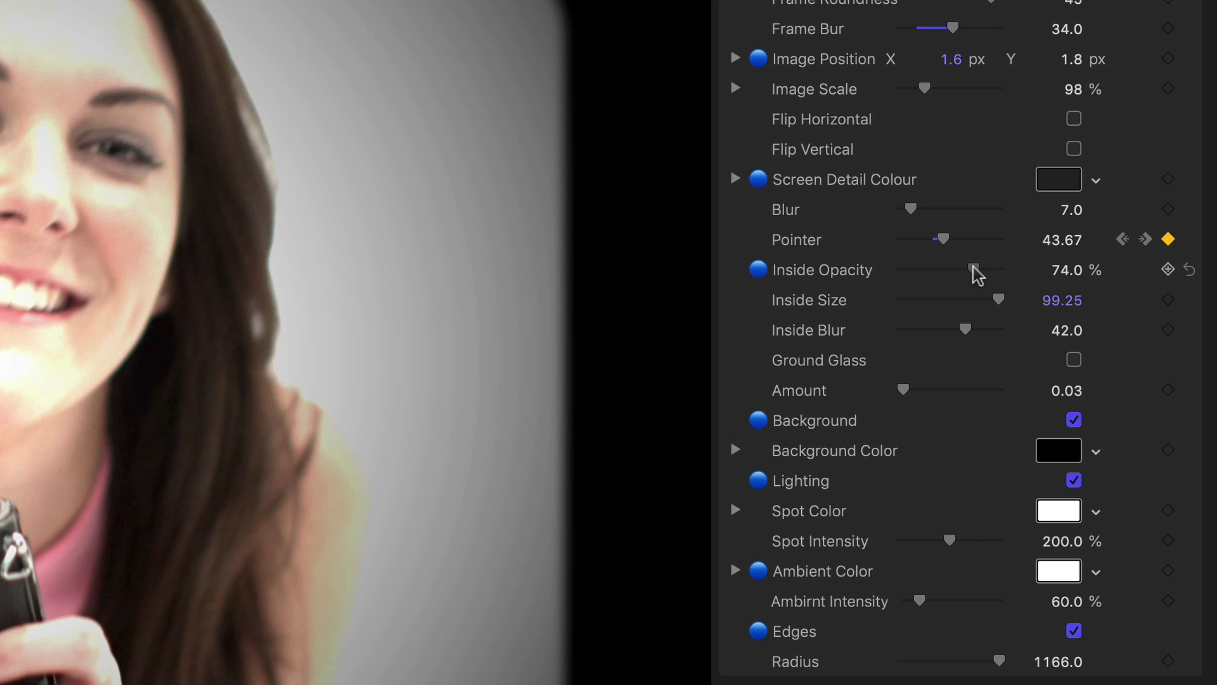
# Set Inside Opacity to 74.21%, Inside Size to 97.62 and Inside Blur to 85, and enable Ground Glass with an Amount of 0.07
pyautogui.moveTo(973, 271); pyautogui.dragTo(1035, 276)
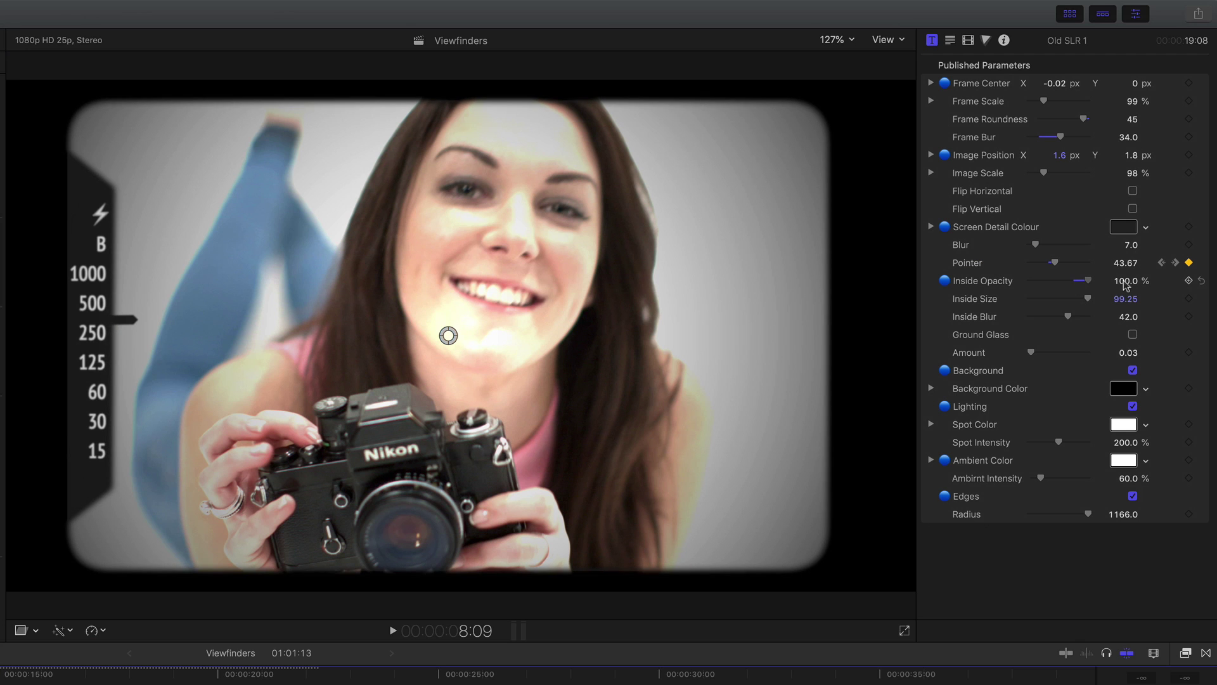
pyautogui.moveTo(1126, 298)
pyautogui.mouseDown()
pyautogui.moveTo(1073, 281)
pyautogui.moveTo(1127, 298)
pyautogui.moveTo(1130, 316)
pyautogui.mouseUp()
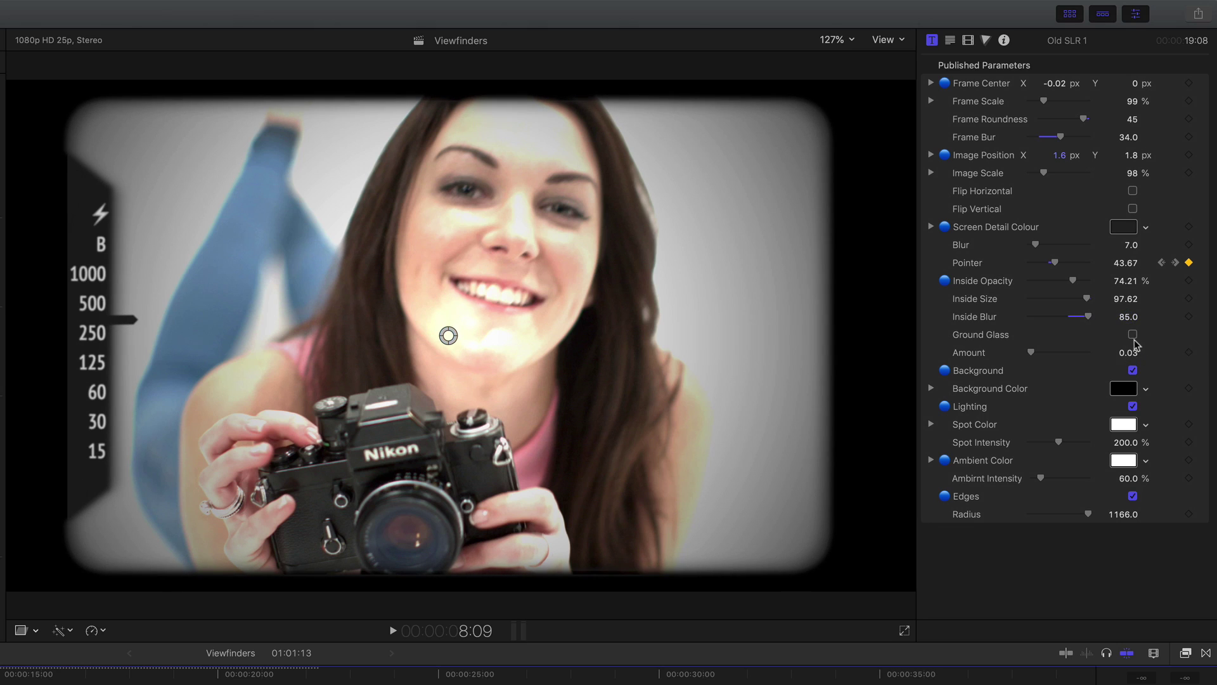
pyautogui.click(1133, 335)
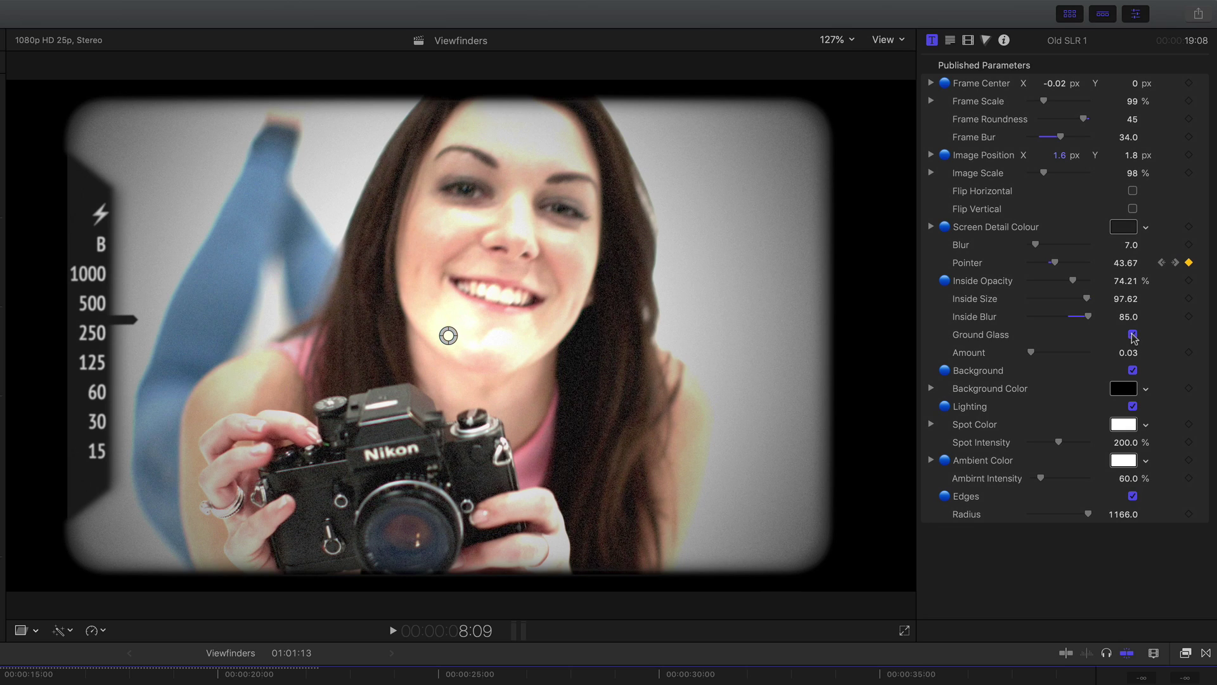
pyautogui.moveTo(1032, 353); pyautogui.dragTo(1035, 354)
# Recentre the viewfinder frame at X 0 px with the Background switched off, and re-enable the Background
pyautogui.click(1133, 371)
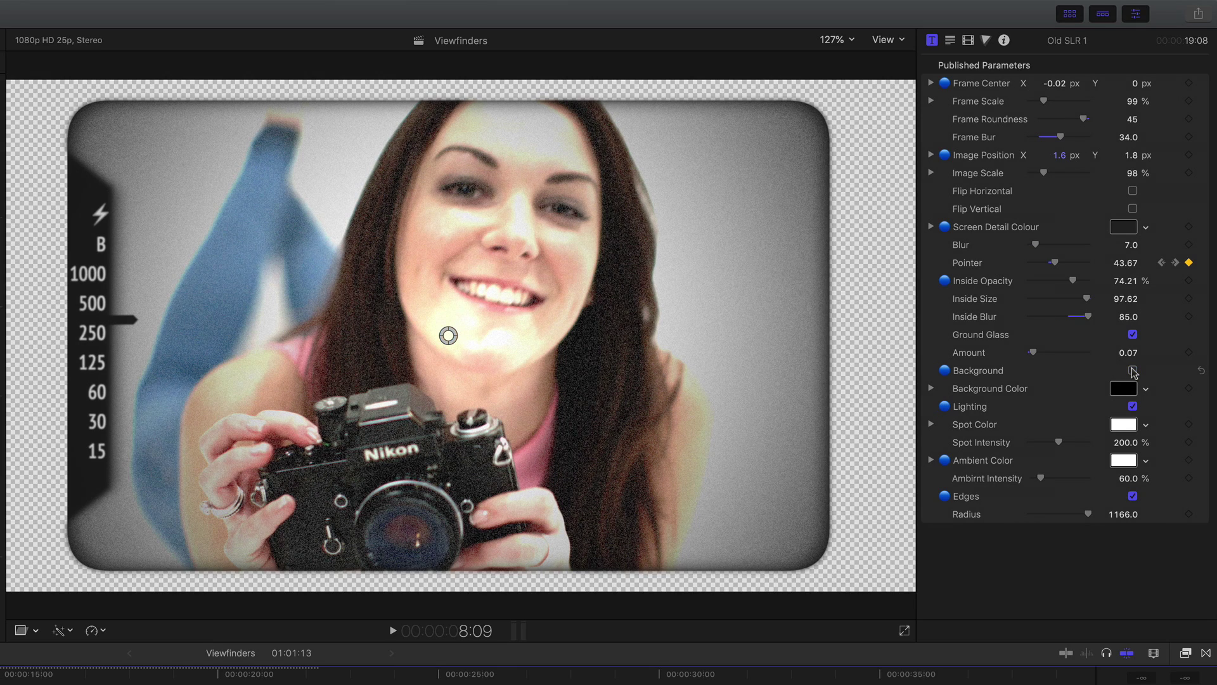
pyautogui.moveTo(457, 337)
pyautogui.mouseDown()
pyautogui.moveTo(410, 305)
pyautogui.moveTo(459, 334)
pyautogui.mouseUp()
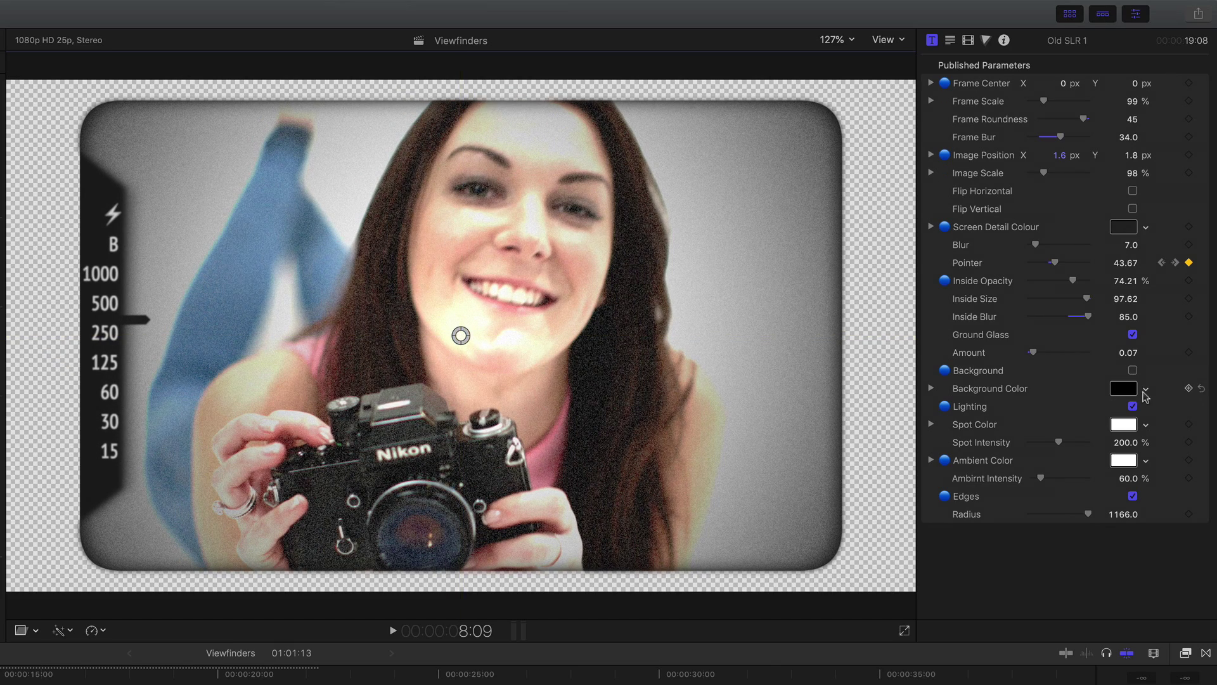
pyautogui.click(1133, 371)
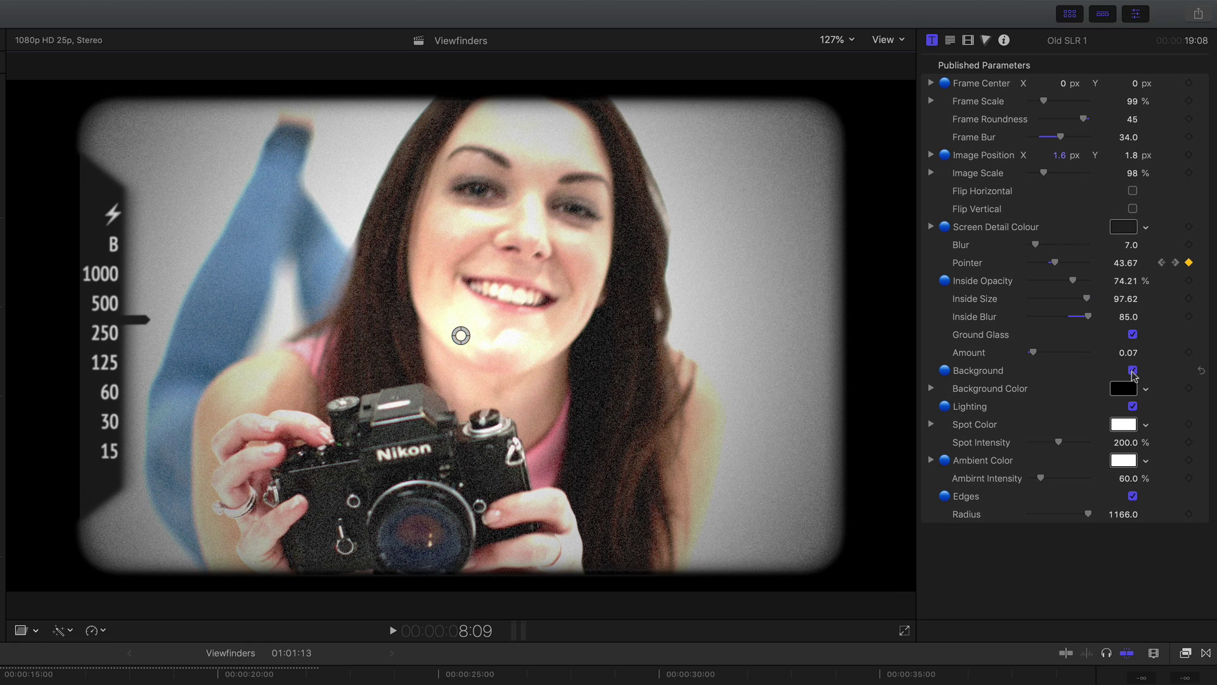
# Compare the viewfinder with Lighting on and off, change the Ambient Color to pinkish red with higher intensity, and leave Lighting off
pyautogui.click(1133, 406)
pyautogui.click(1133, 406)
pyautogui.click(1133, 406)
pyautogui.click(1134, 406)
pyautogui.click(1133, 405)
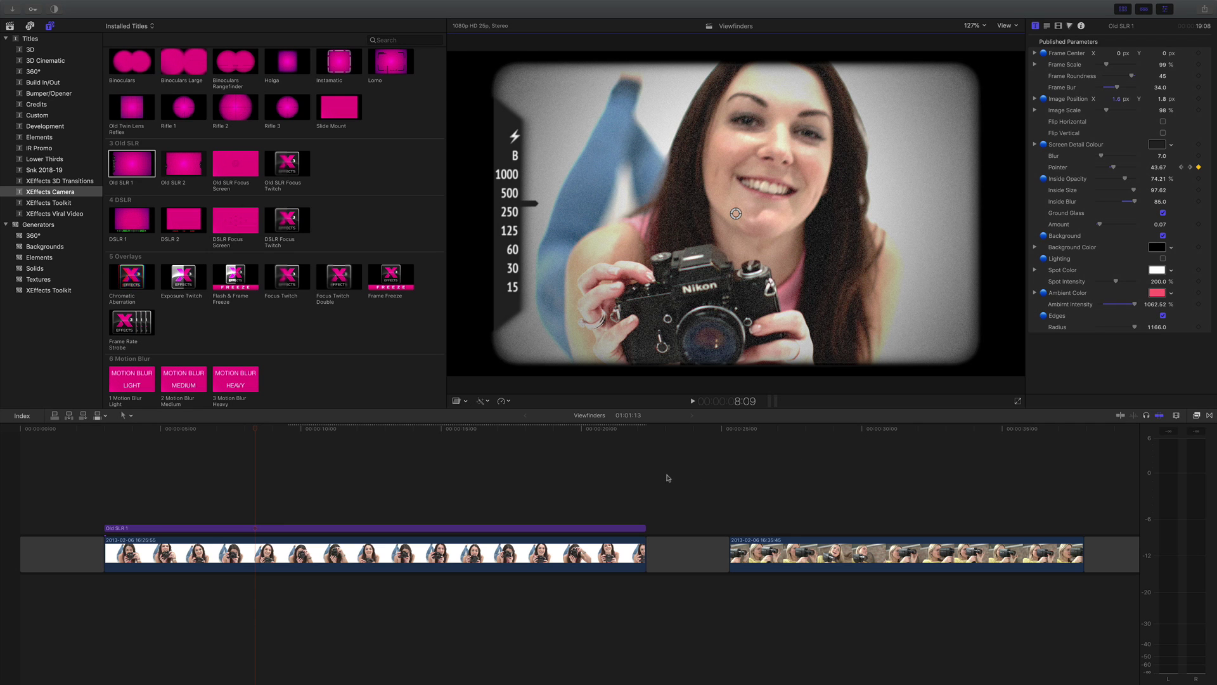
# Compare the picture with Edges off and on, and try adjusting the edge Radius
pyautogui.click(1166, 316)
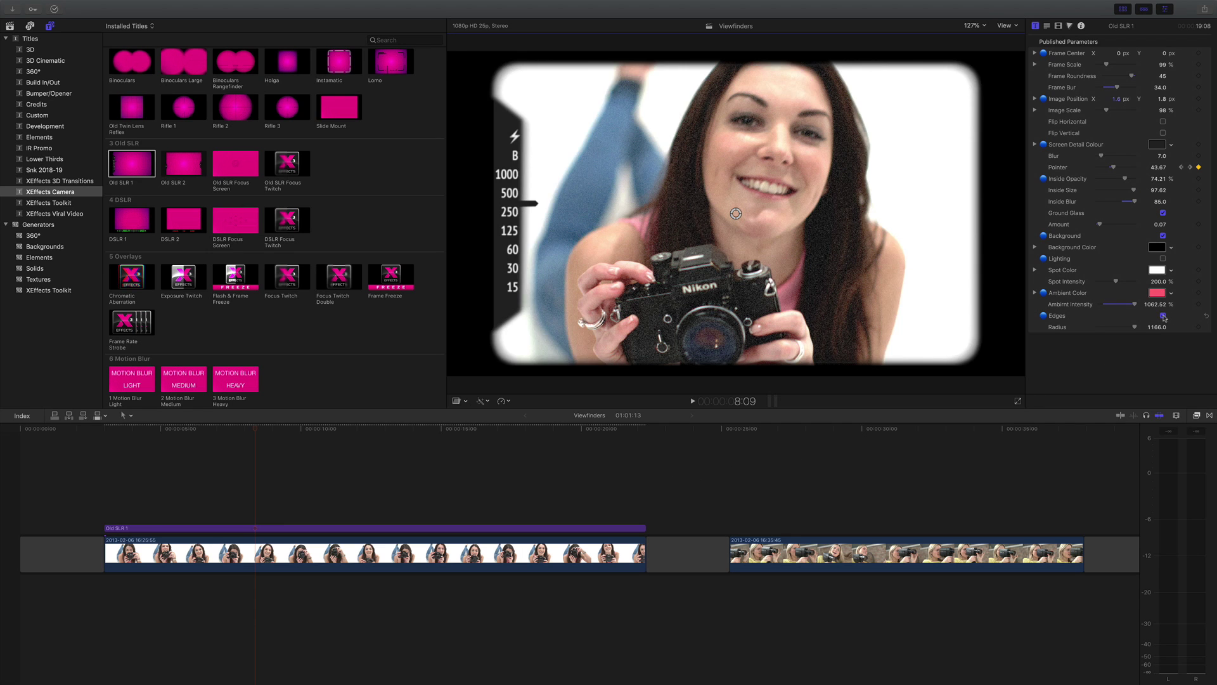
pyautogui.click(1164, 317)
pyautogui.moveTo(1149, 329); pyautogui.dragTo(1185, 325)
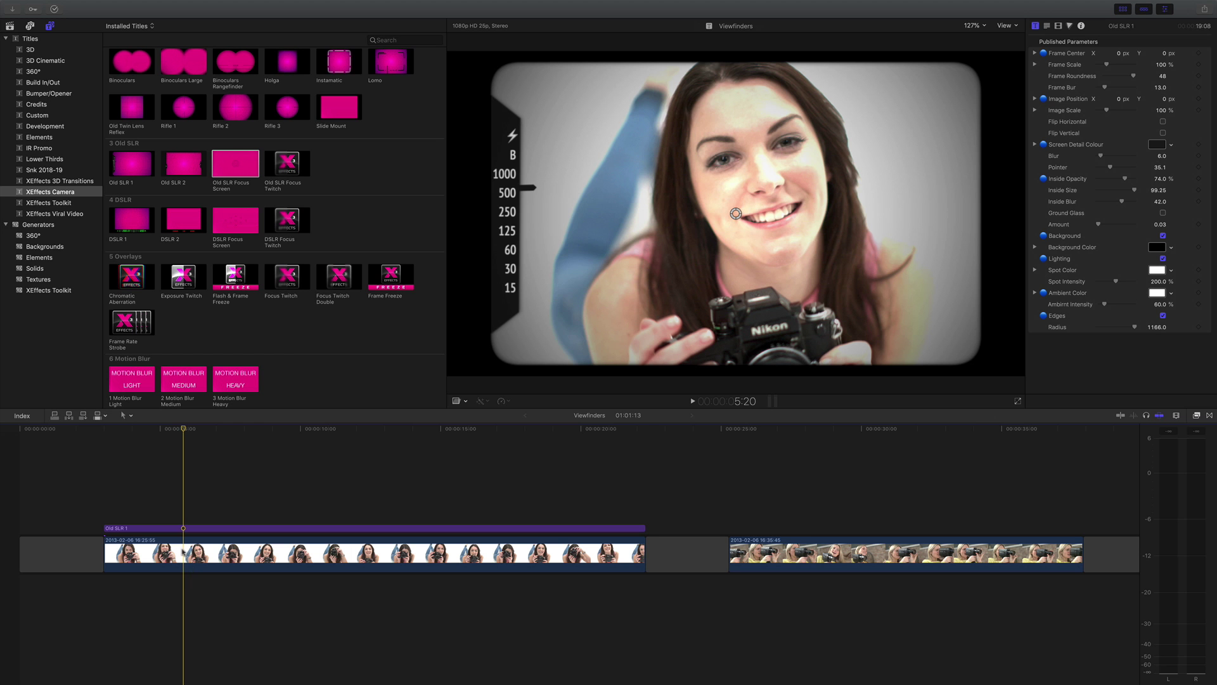
# Connect the Old SLR Focus Screen title over the first clip's full length and place it beneath the Old SLR 1 title
pyautogui.press('x')
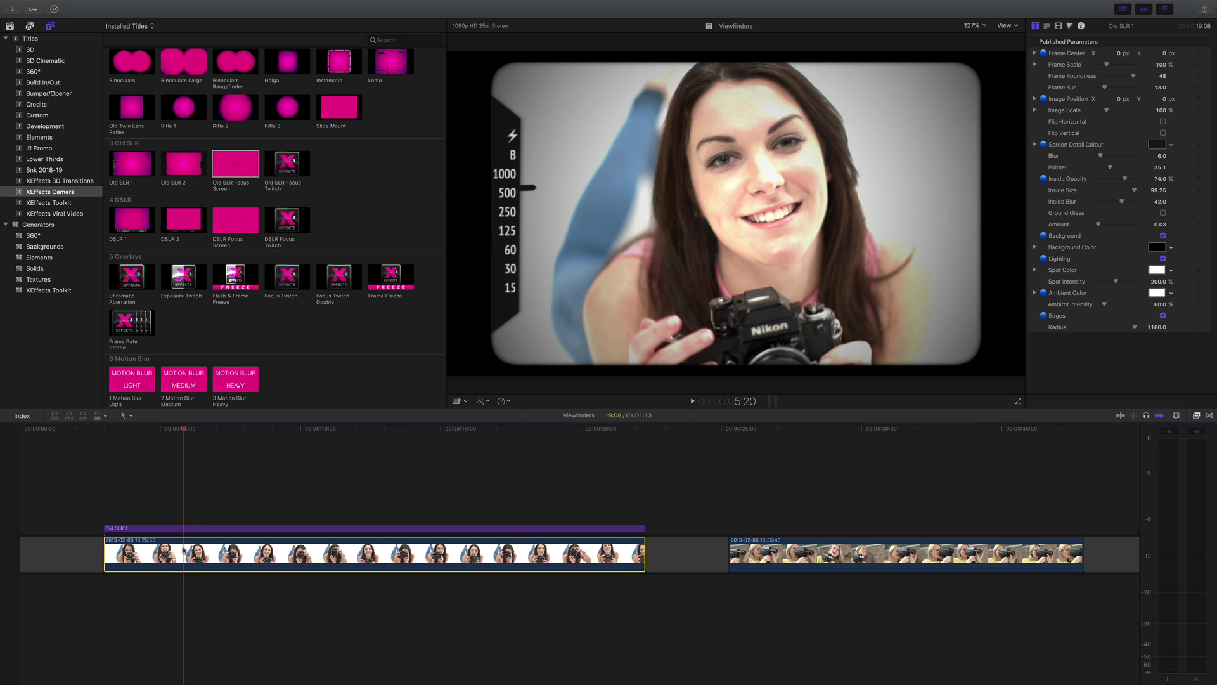
pyautogui.press('q')
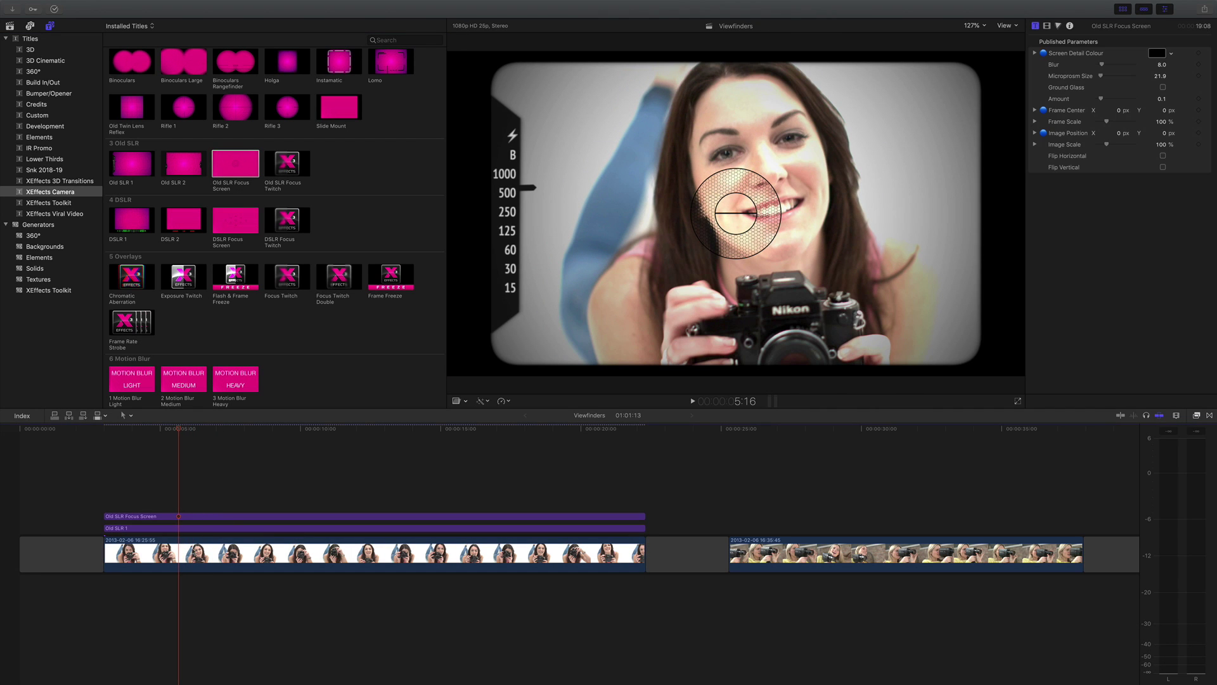
pyautogui.moveTo(185, 517); pyautogui.dragTo(184, 530)
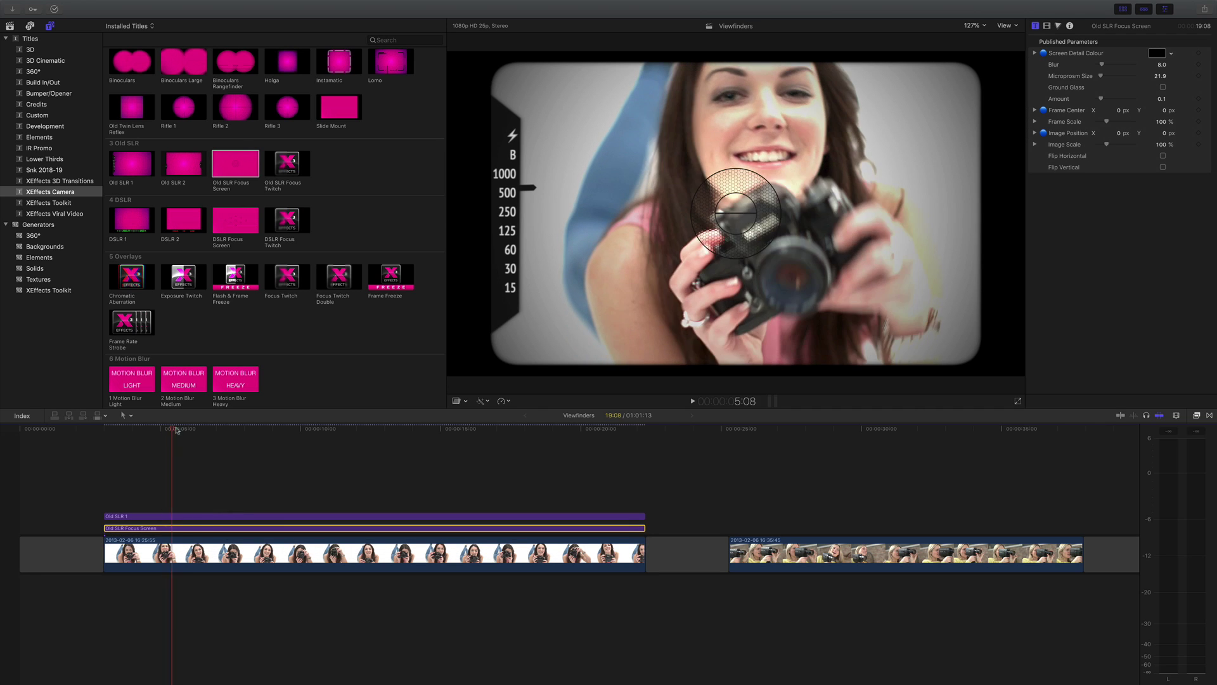
# Play back the focus screen and add the Old SLR Focus Twitch title over the first clip, beneath the other two titles
pyautogui.press('space')
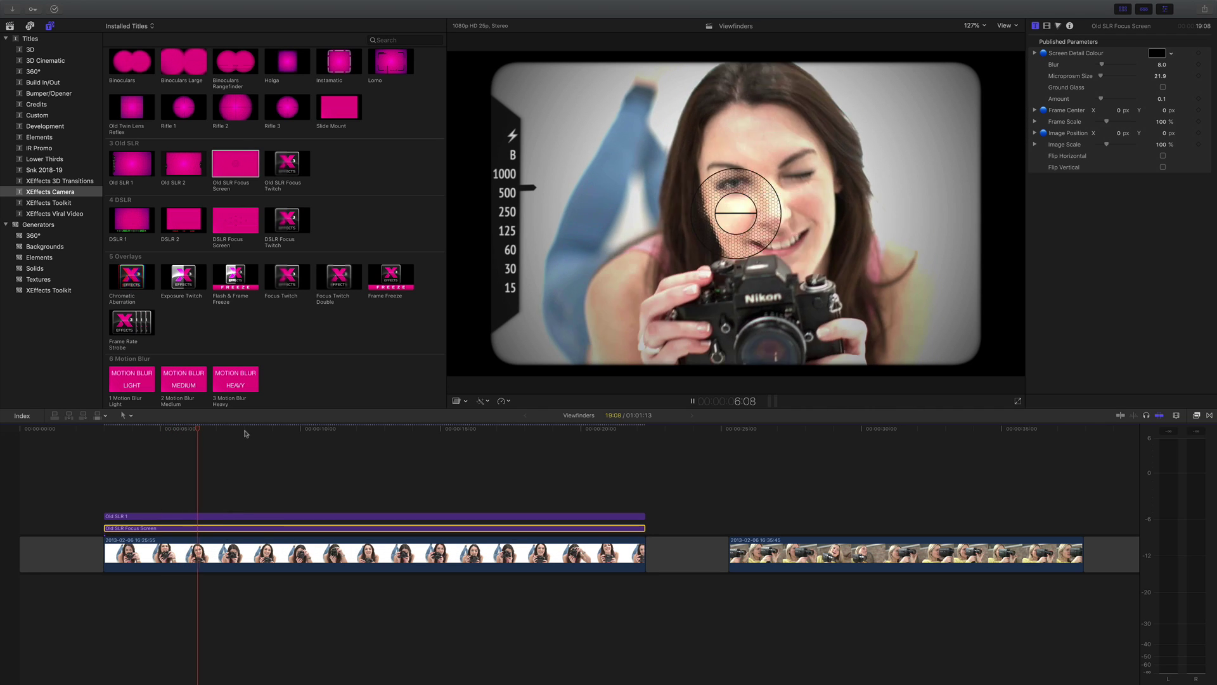
pyautogui.moveTo(231, 432); pyautogui.dragTo(321, 434)
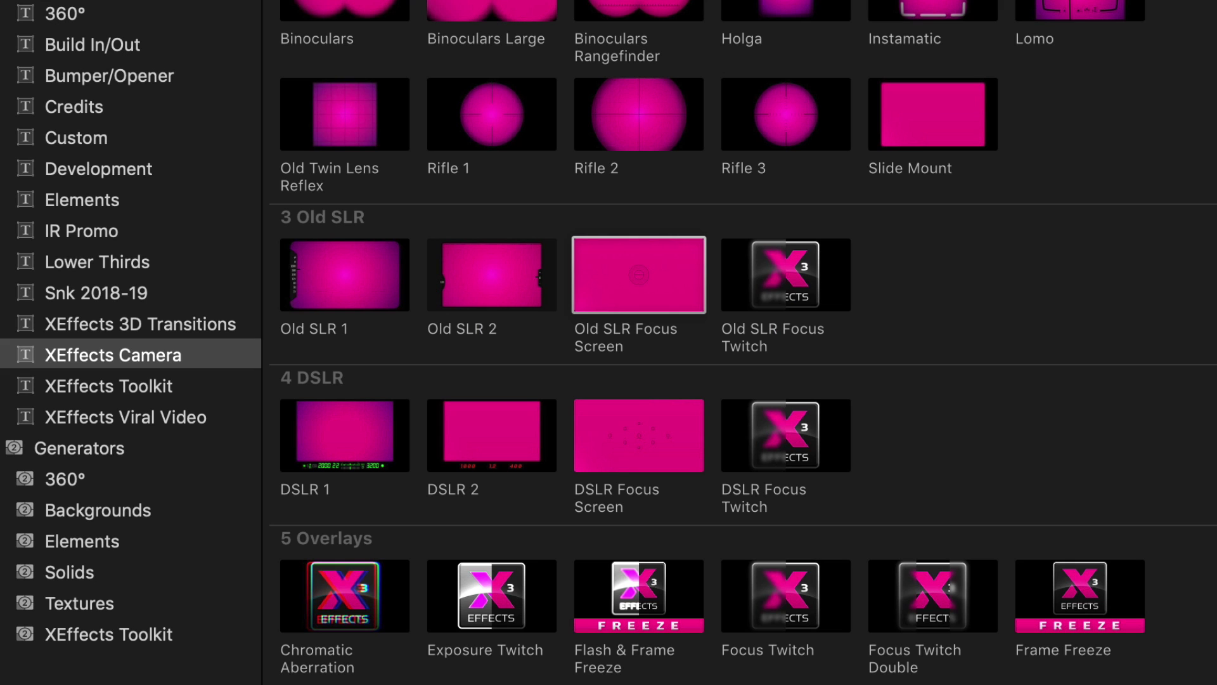
pyautogui.moveTo(784, 274); pyautogui.dragTo(326, 534)
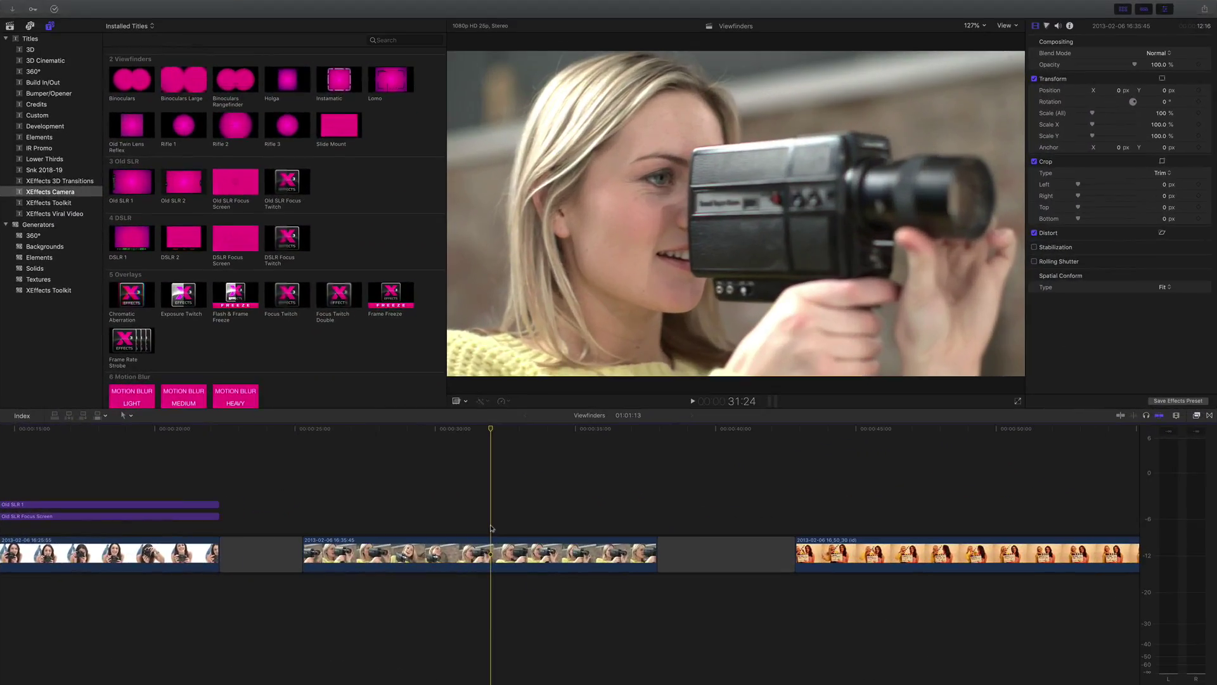
# Connect the Lomo viewfinder title over the full length of the second clip and view the result
pyautogui.click(494, 544)
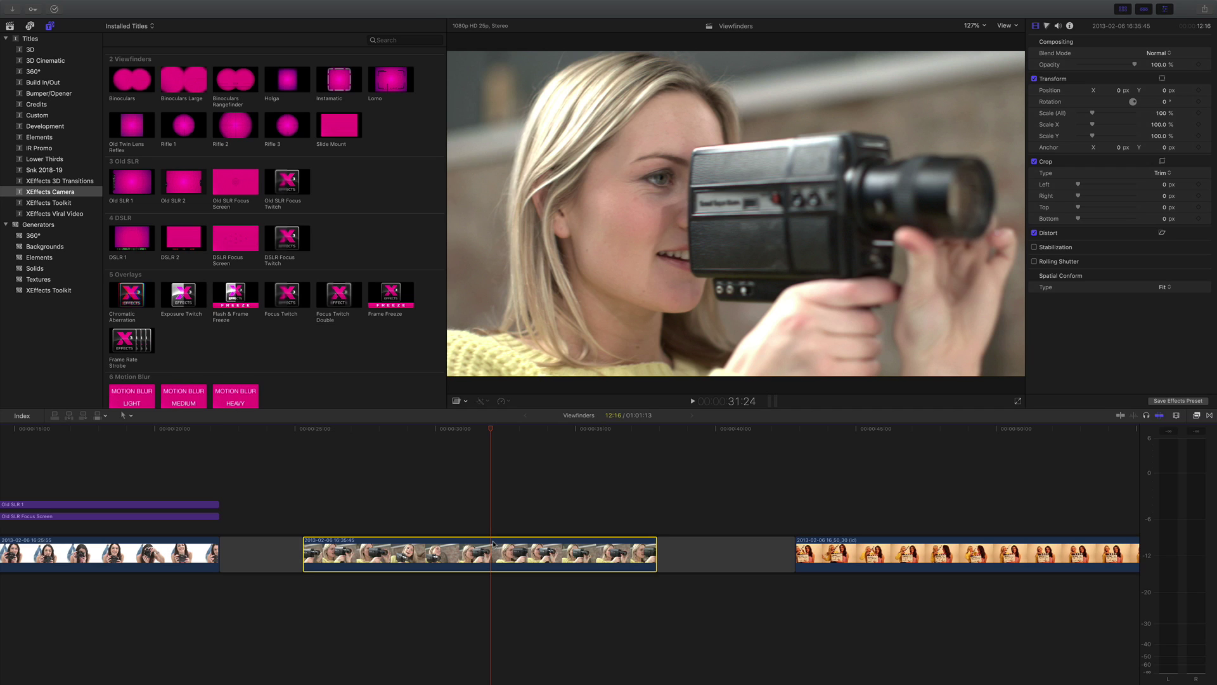
pyautogui.press('x')
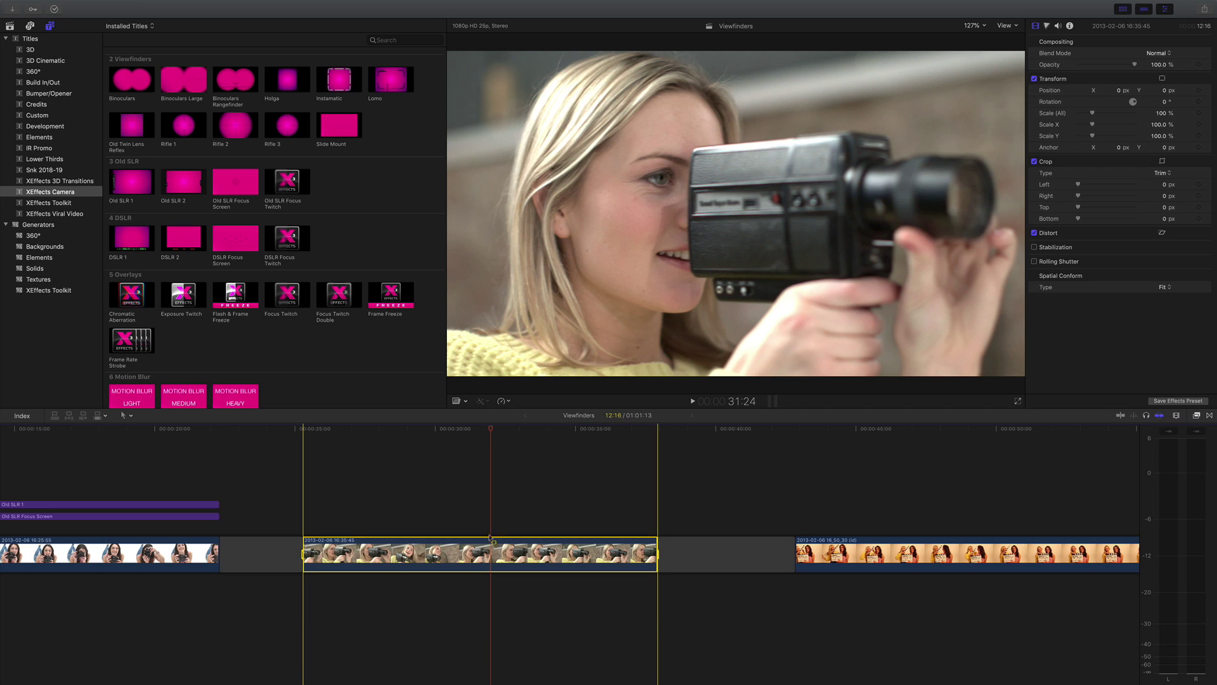
pyautogui.click(391, 84)
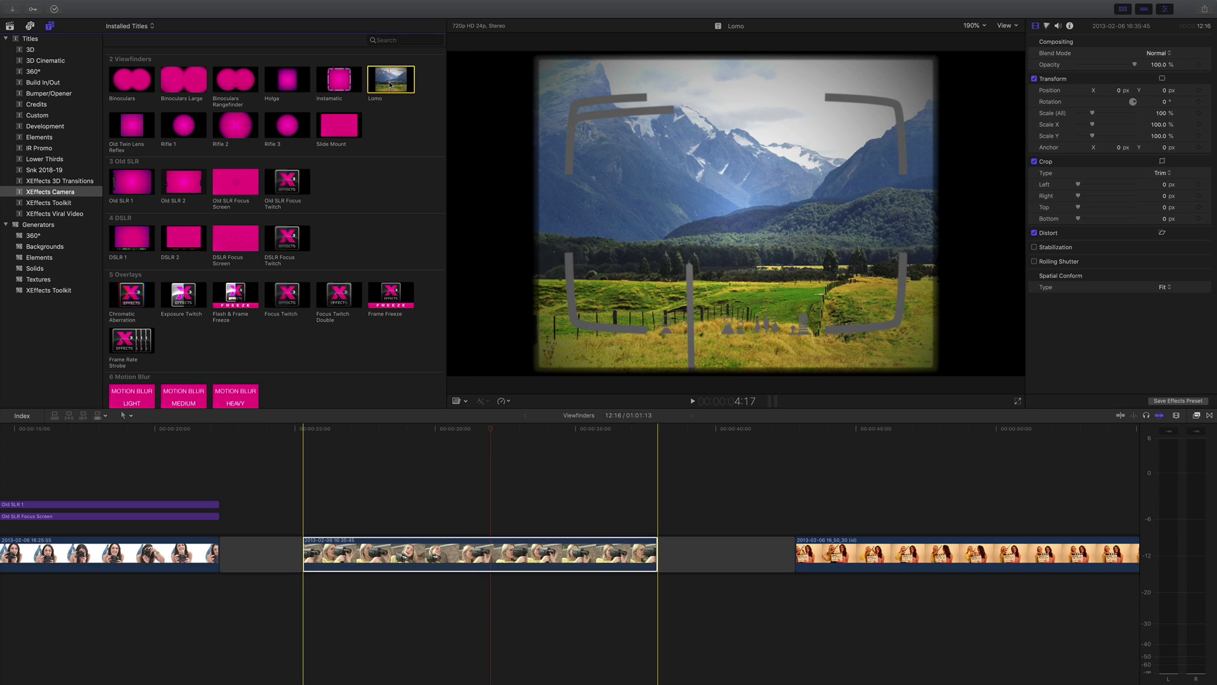
pyautogui.press('q')
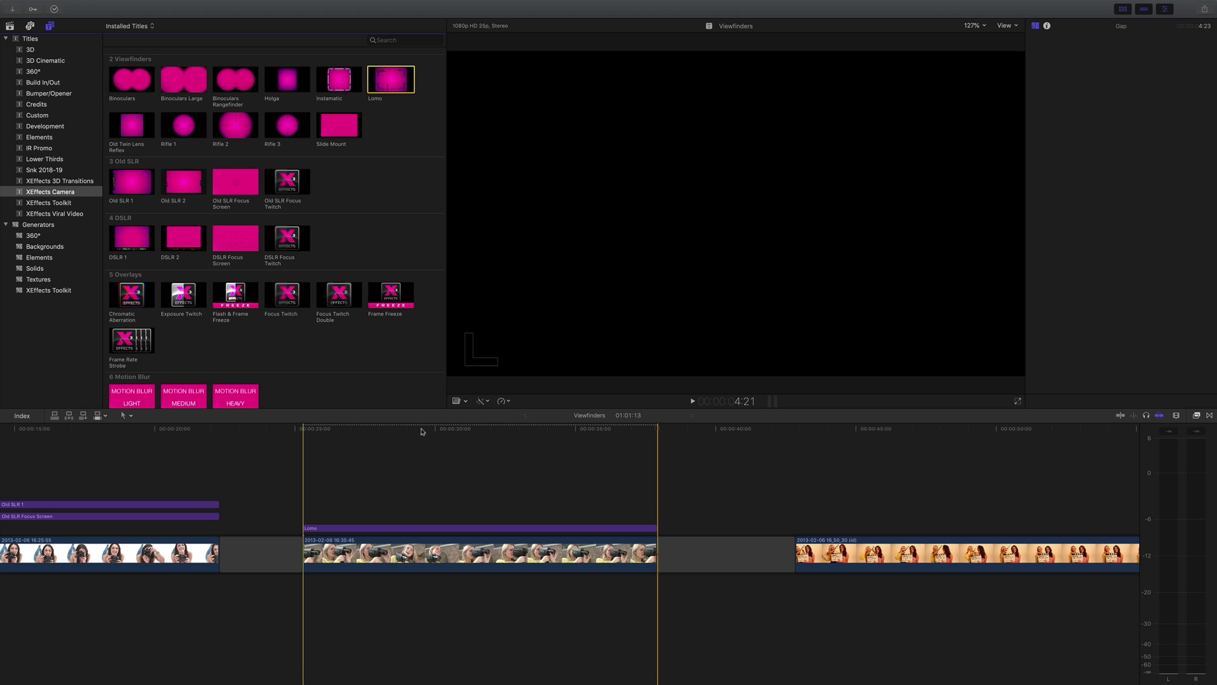
pyautogui.click(415, 431)
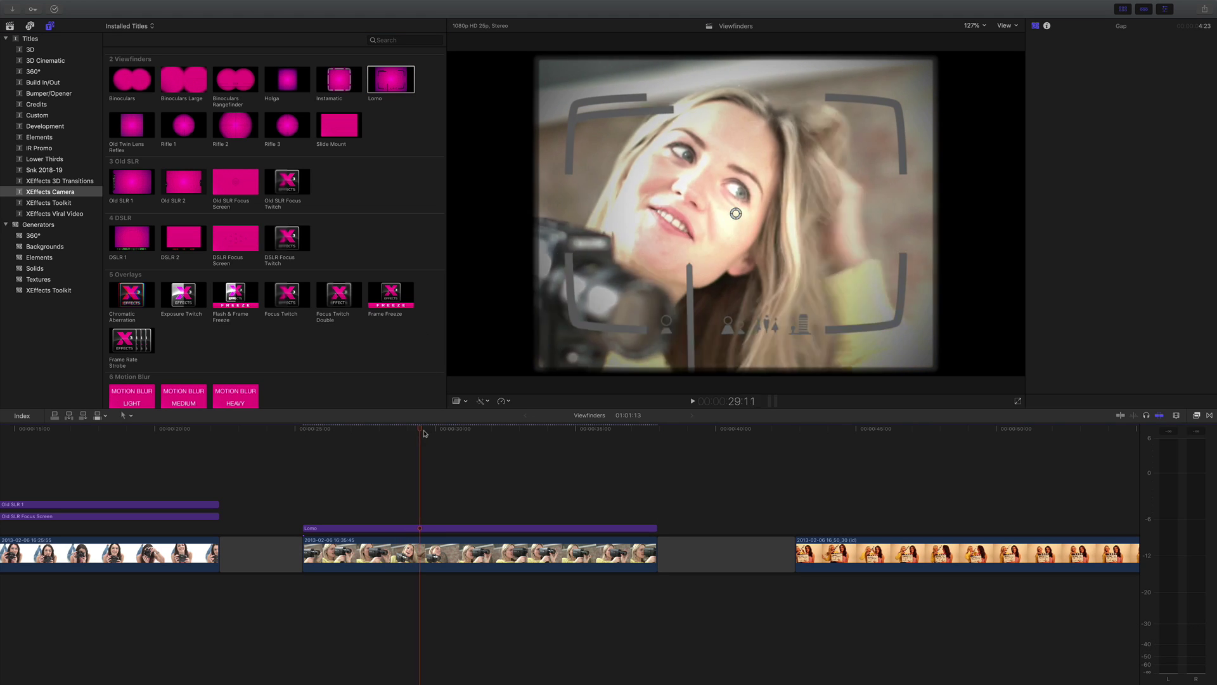
# Turn off Edges and Lighting on the Lomo title, with Frame Roundness set to 44 and Inside Blur to 41.6
pyautogui.click(429, 530)
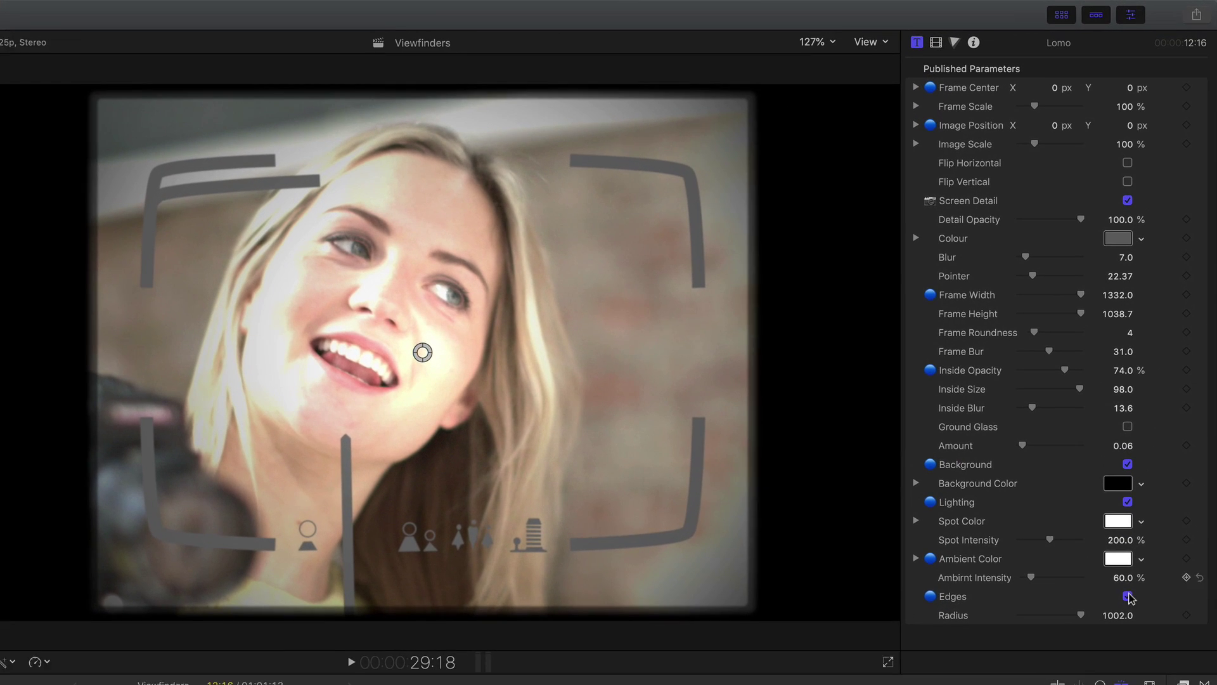
pyautogui.click(1128, 599)
pyautogui.click(1127, 507)
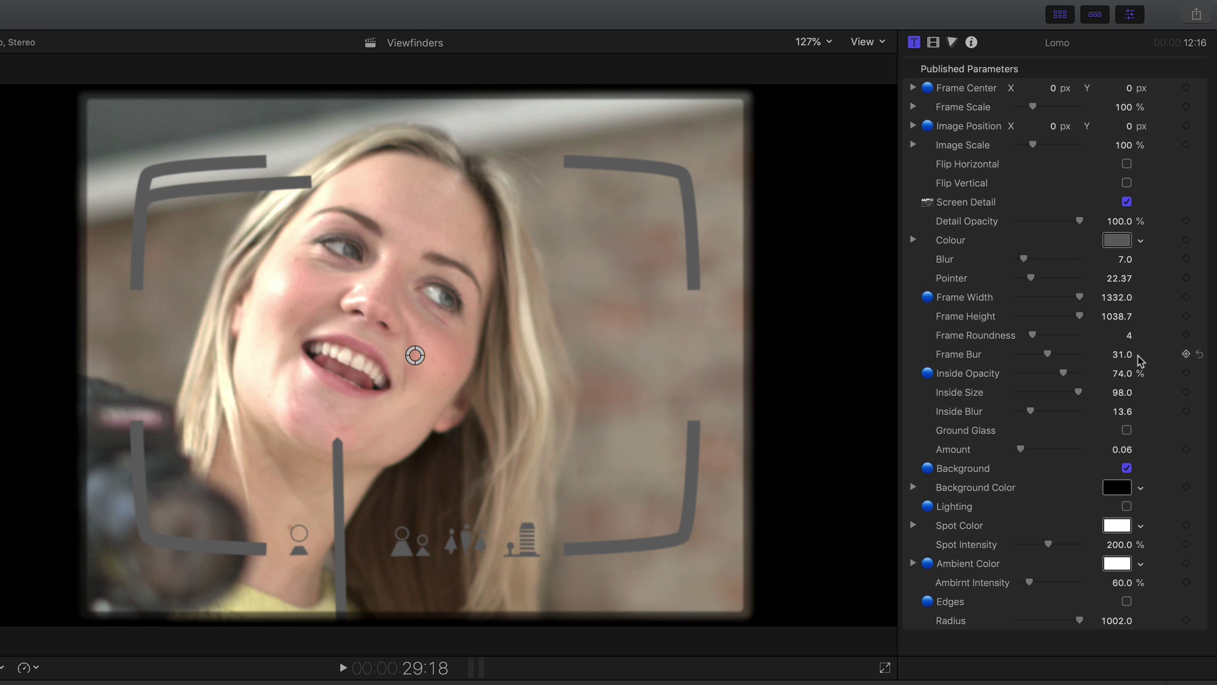
pyautogui.moveTo(1120, 348); pyautogui.dragTo(1119, 322)
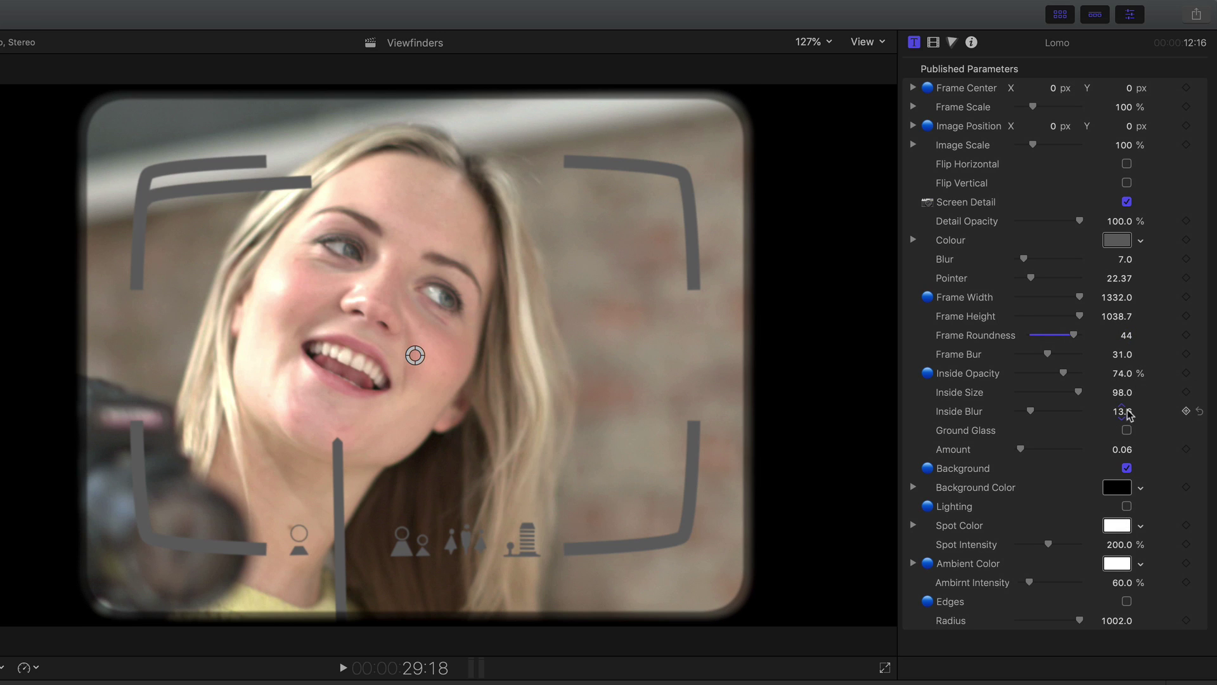
pyautogui.moveTo(1123, 411); pyautogui.dragTo(1122, 395)
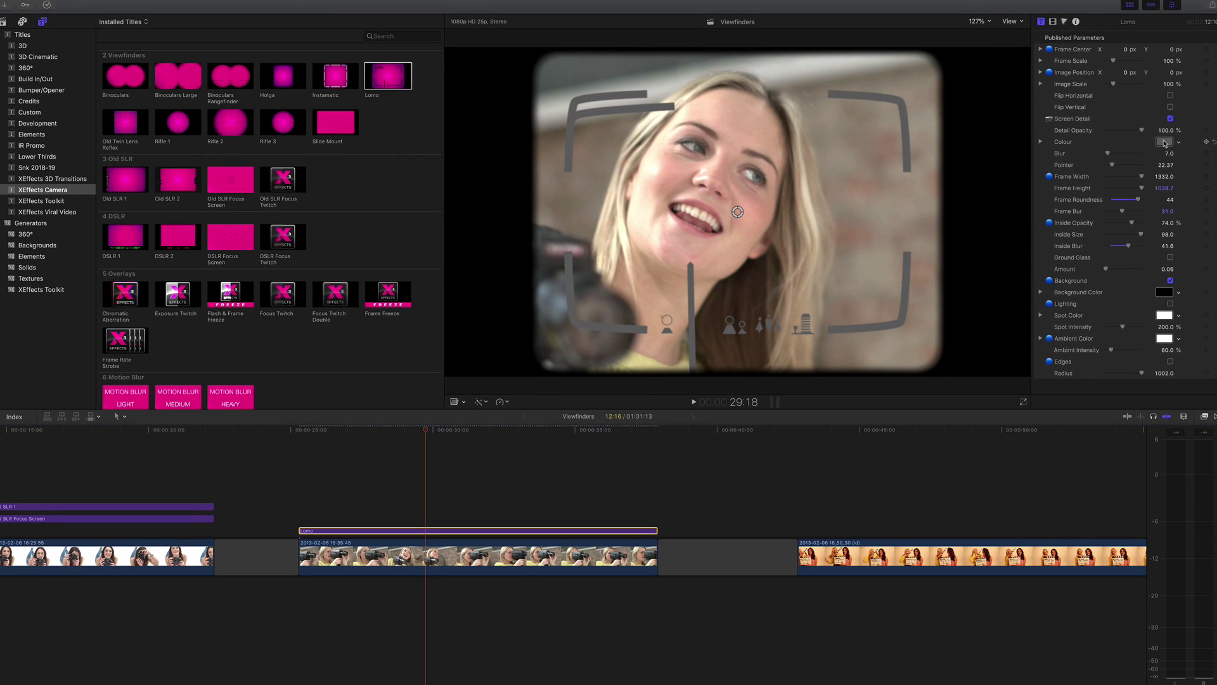
# Darken the Lomo title's screen detail Colour to near black
pyautogui.click(1164, 142)
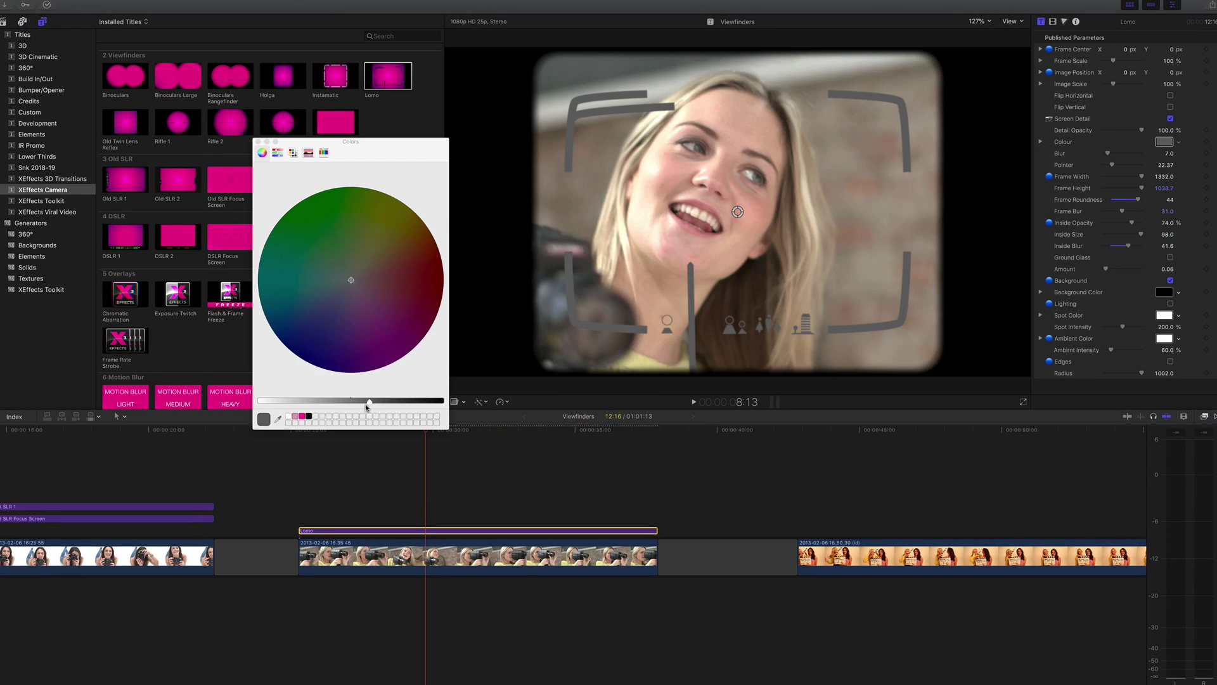
pyautogui.moveTo(367, 407); pyautogui.dragTo(425, 402)
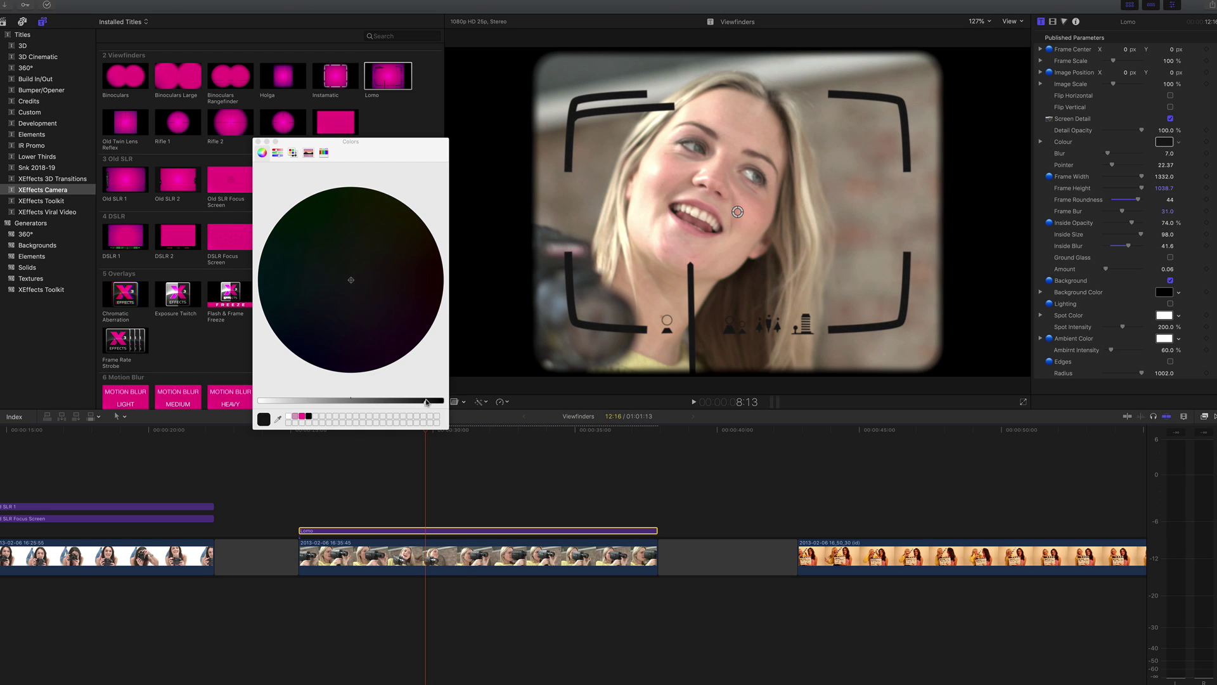
pyautogui.click(258, 143)
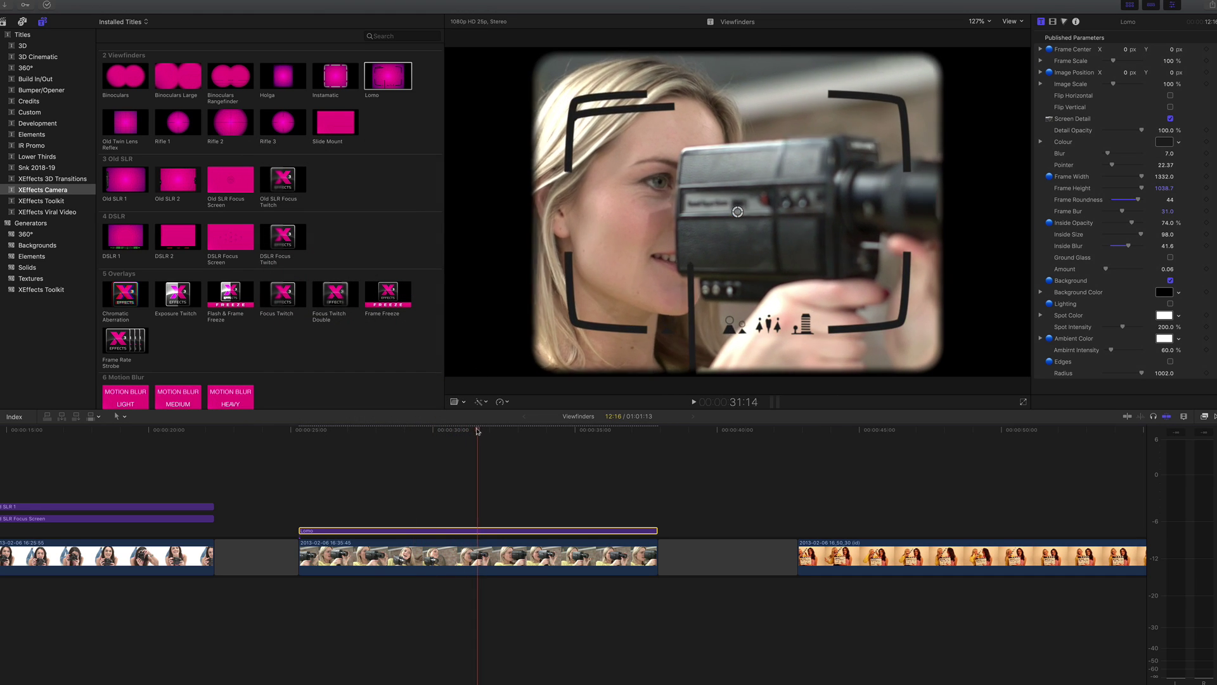
# Connect the Chromatic Aberration overlay title over the second clip's full length and place it beneath the Lomo title
pyautogui.click(450, 542)
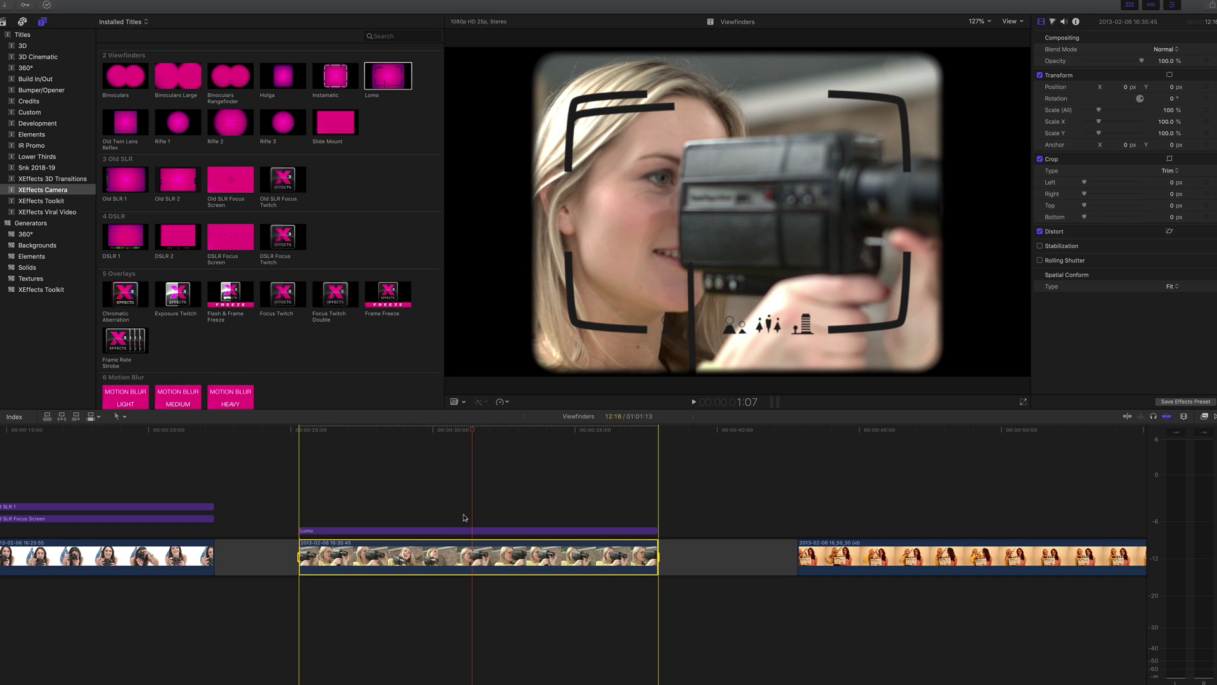
pyautogui.click(127, 299)
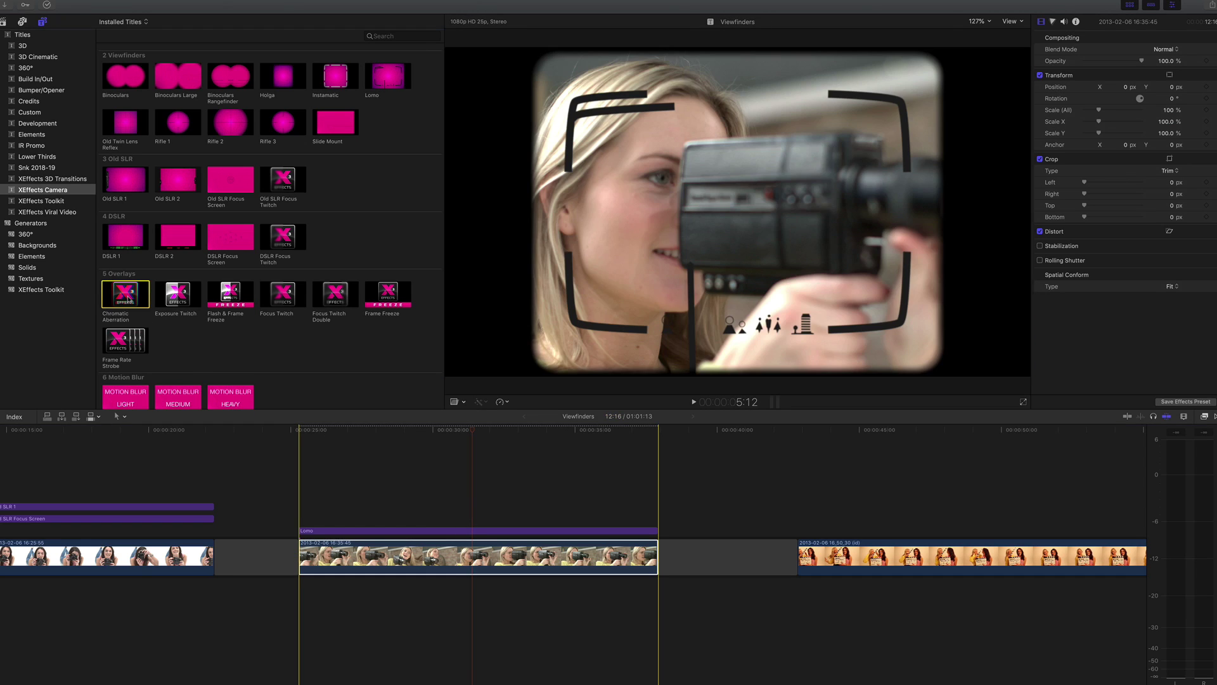
pyautogui.press('q')
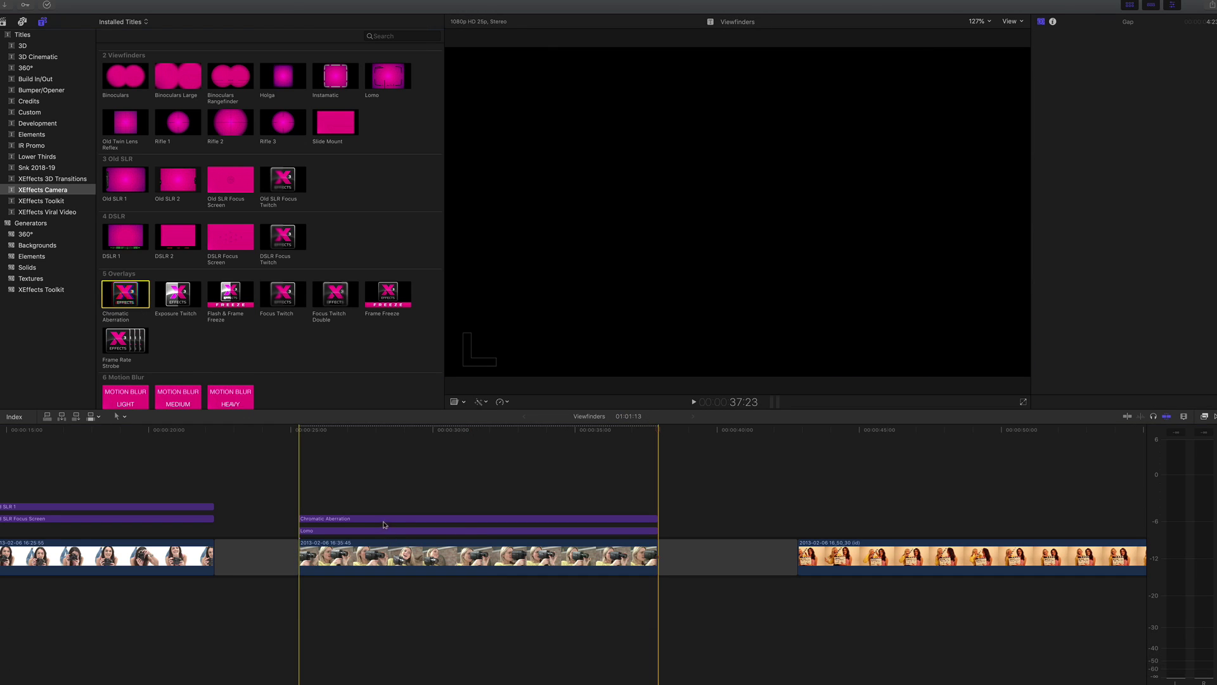
pyautogui.moveTo(386, 520); pyautogui.dragTo(385, 540)
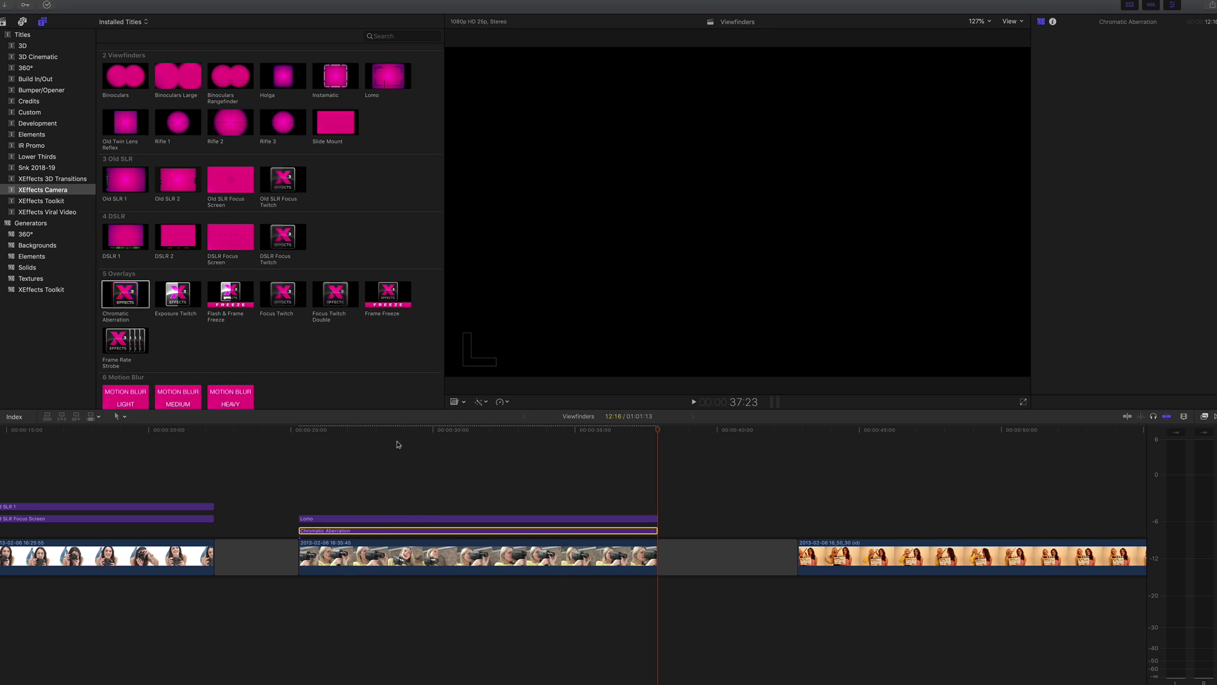
# Reduce the Chromatic Aberration title's Centre Radius to 480 while viewing the woman with the film camera
pyautogui.click(468, 431)
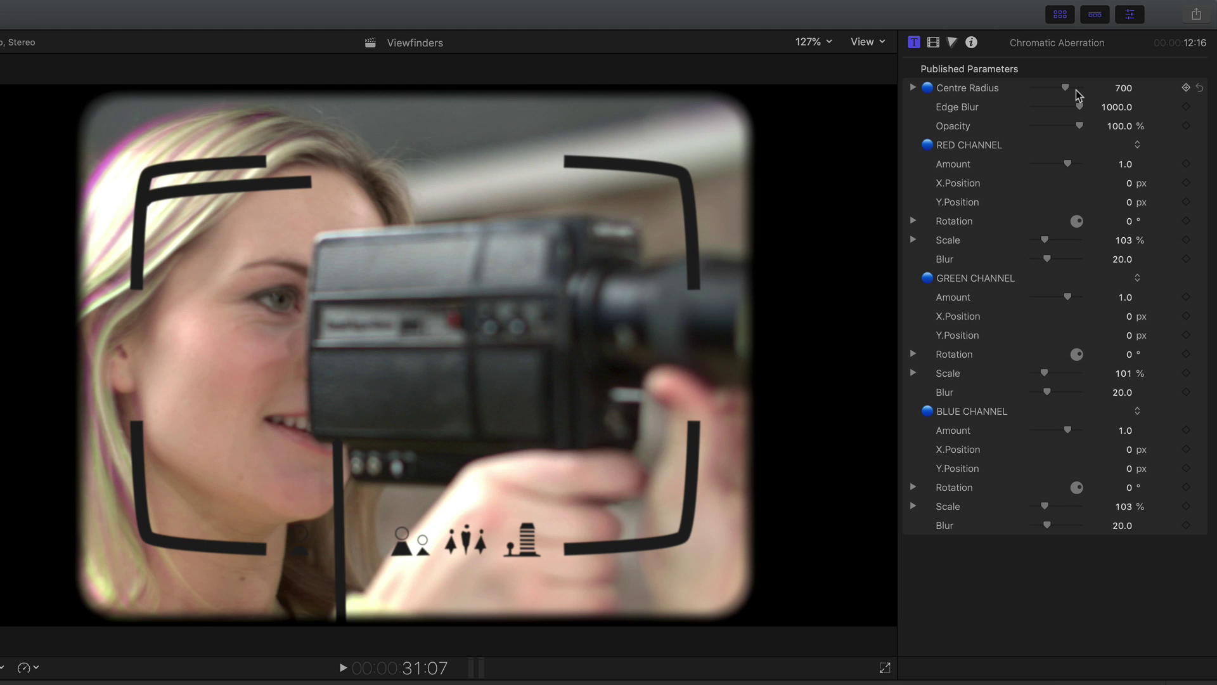
pyautogui.moveTo(1066, 88)
pyautogui.mouseDown()
pyautogui.moveTo(1025, 89)
pyautogui.moveTo(1059, 95)
pyautogui.mouseUp()
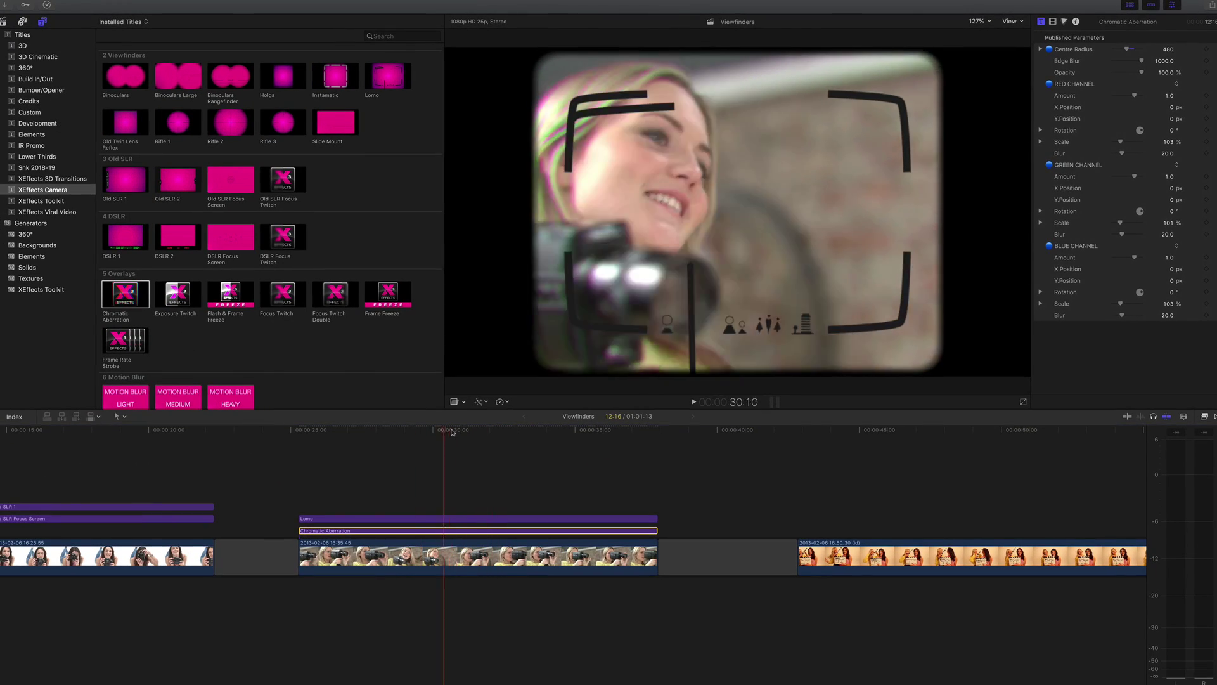
# Connect the Frame Rate Strobe title over the second clip's full length, beneath Chromatic Aberration, and play it back
pyautogui.click(469, 567)
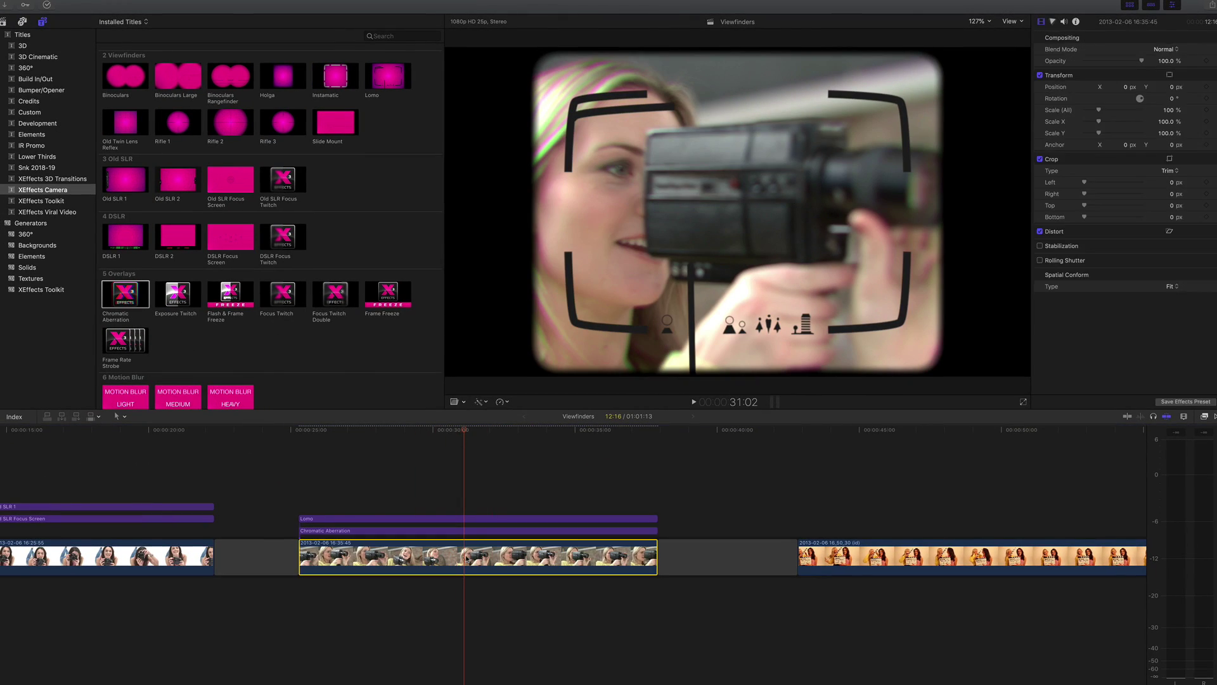
pyautogui.press('x')
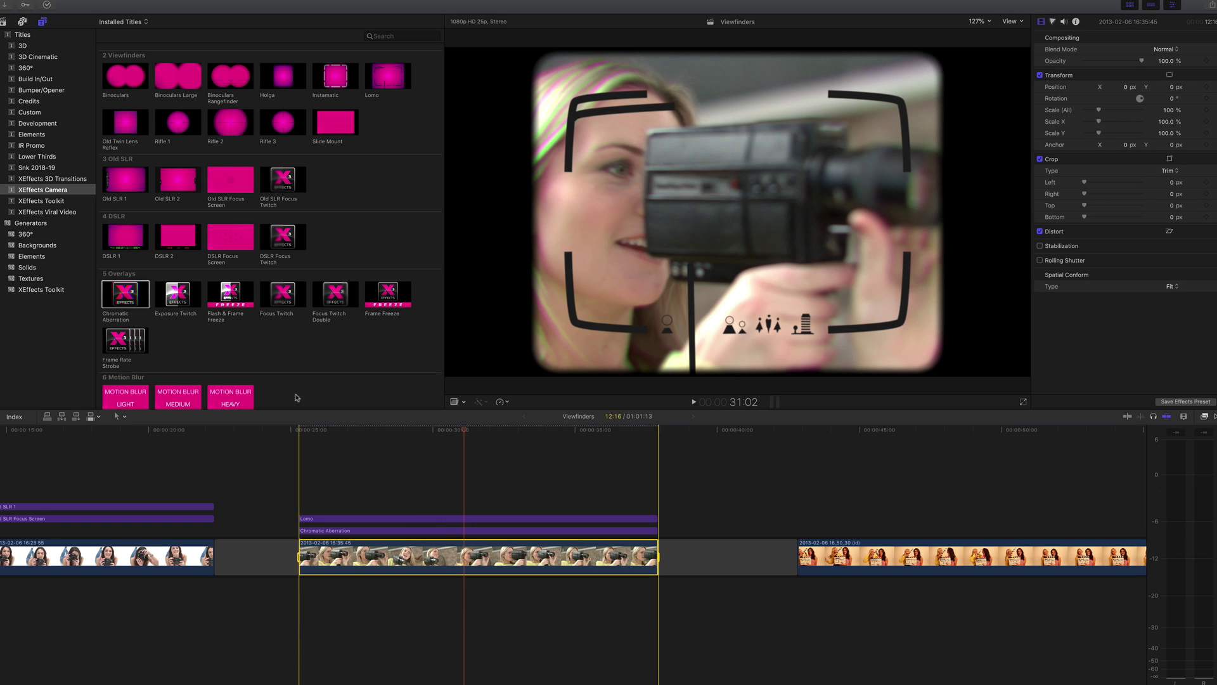
pyautogui.click(122, 339)
pyautogui.press('q')
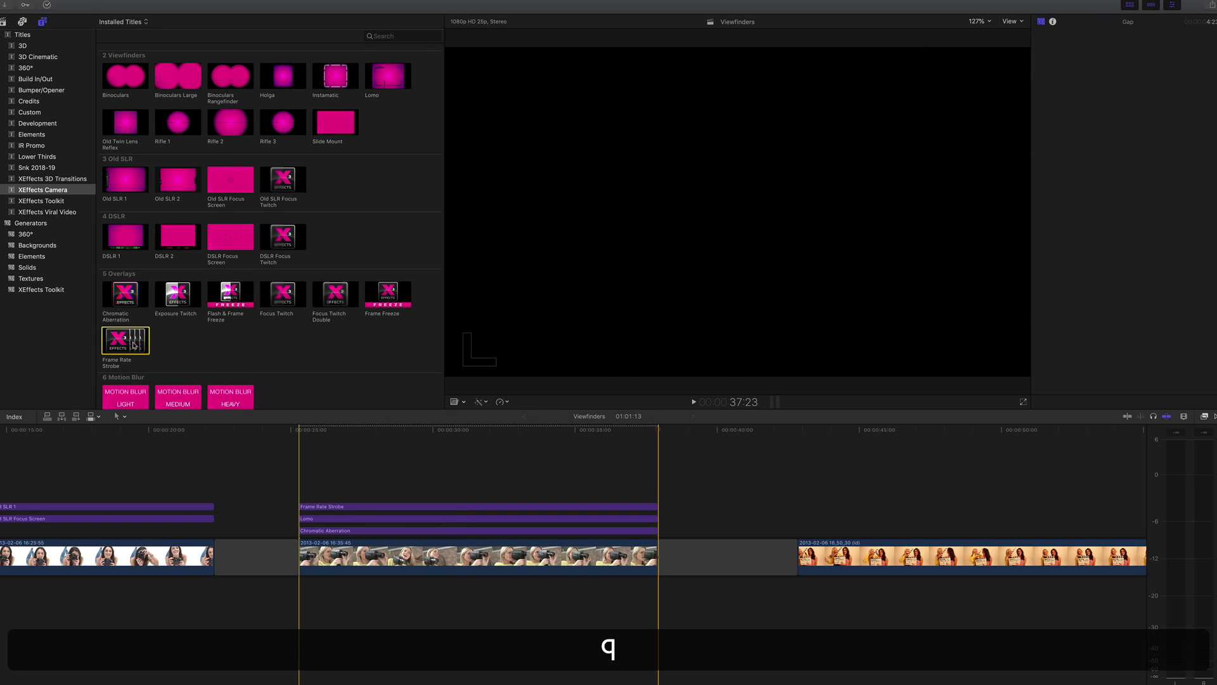
pyautogui.moveTo(364, 495); pyautogui.dragTo(362, 532)
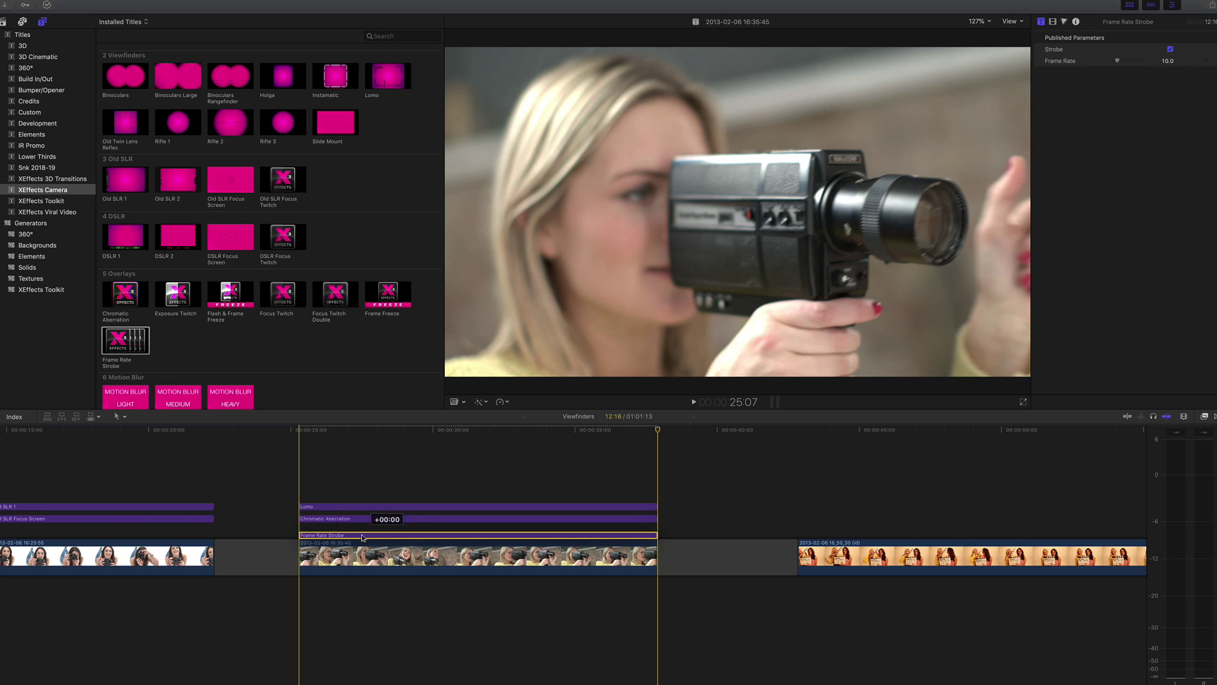
pyautogui.click(340, 431)
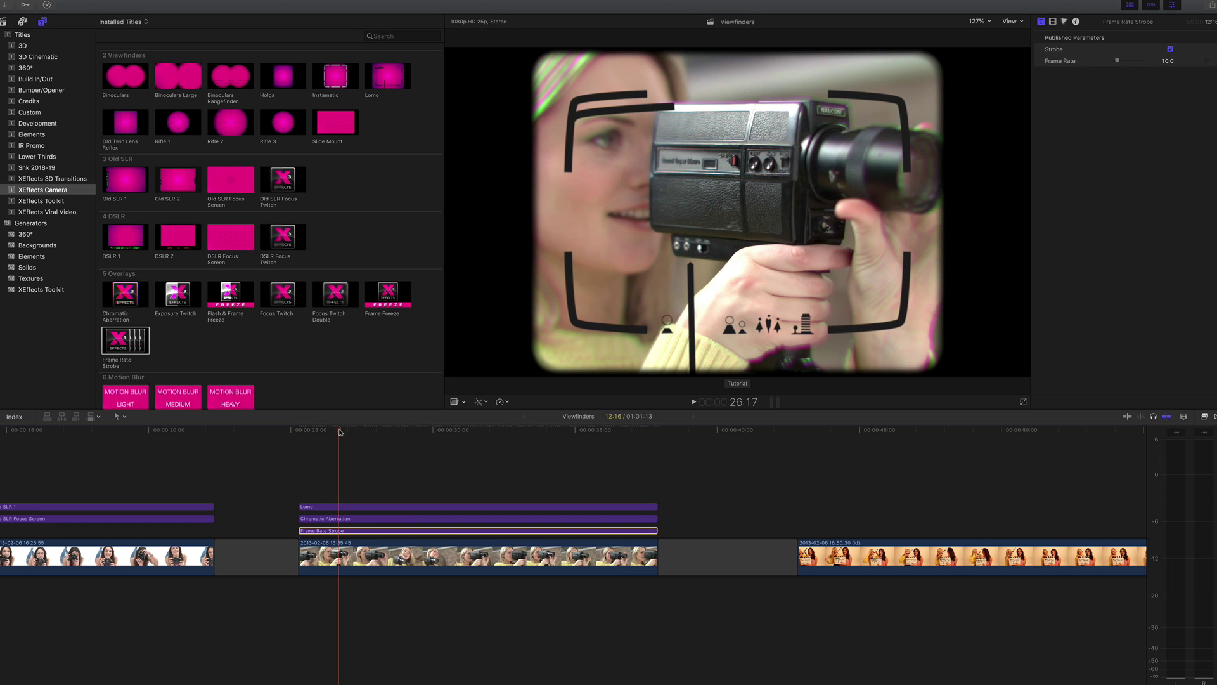
pyautogui.press('space')
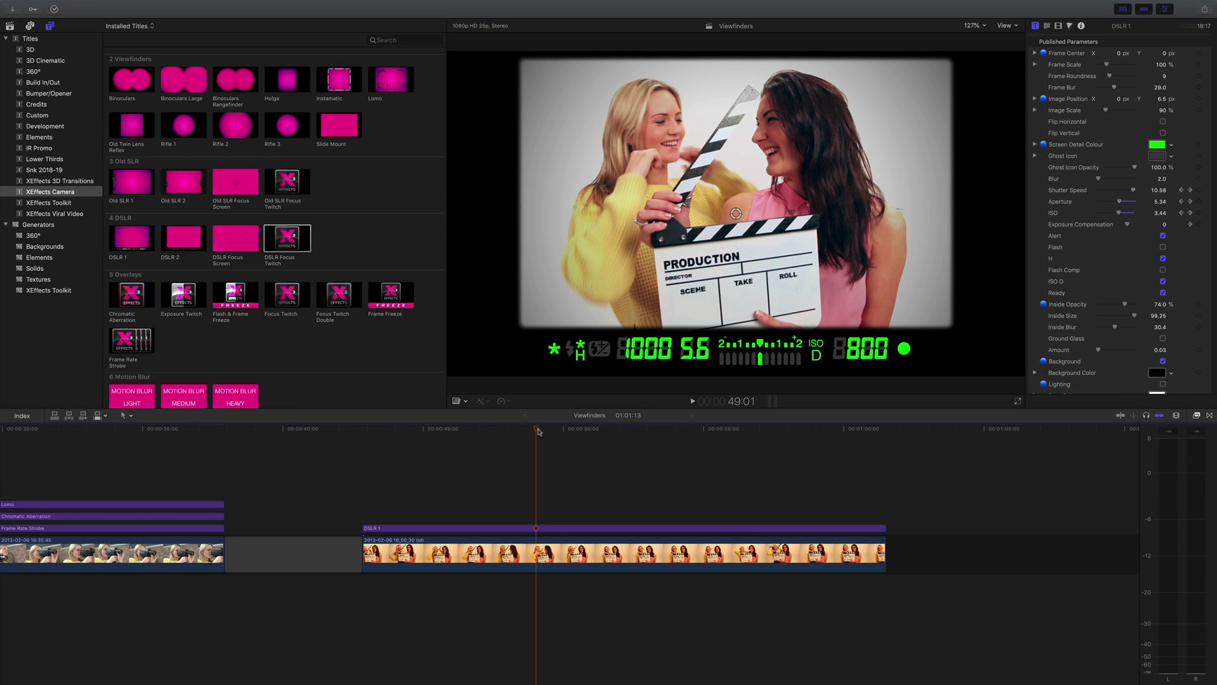
# Connect the DSLR Focus Screen title over the third clip's full length and place it beneath the DSLR 1 title
pyautogui.moveTo(538, 431); pyautogui.dragTo(539, 434)
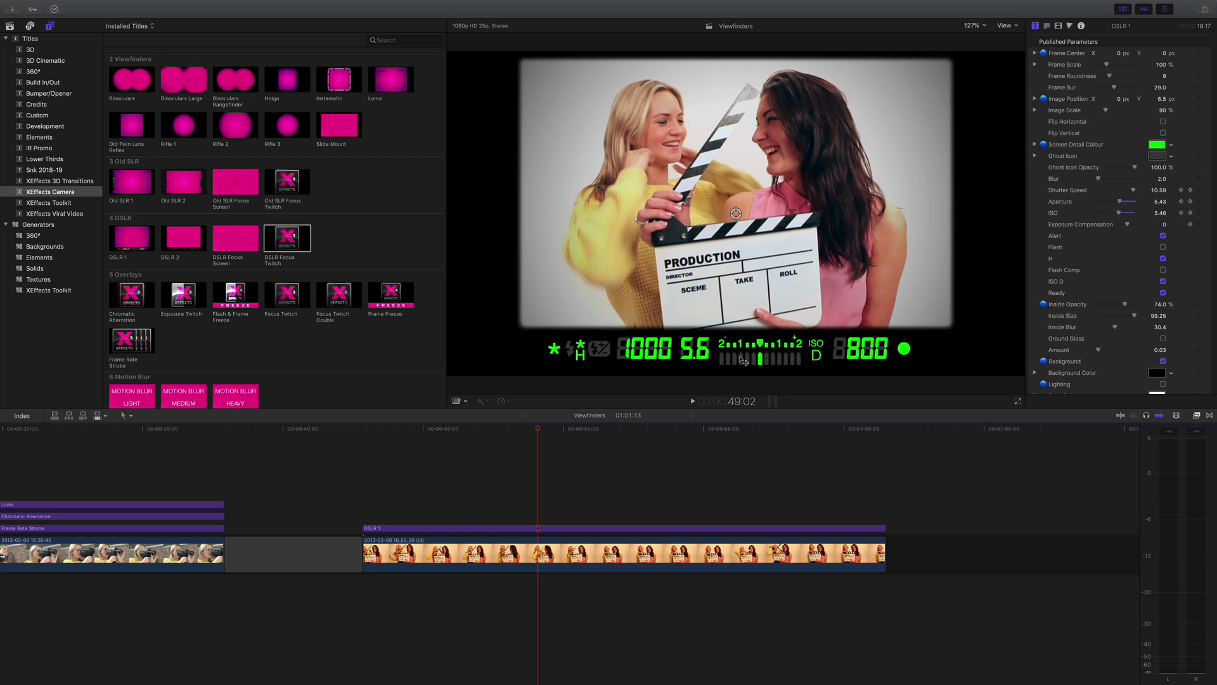
pyautogui.moveTo(541, 431); pyautogui.dragTo(537, 431)
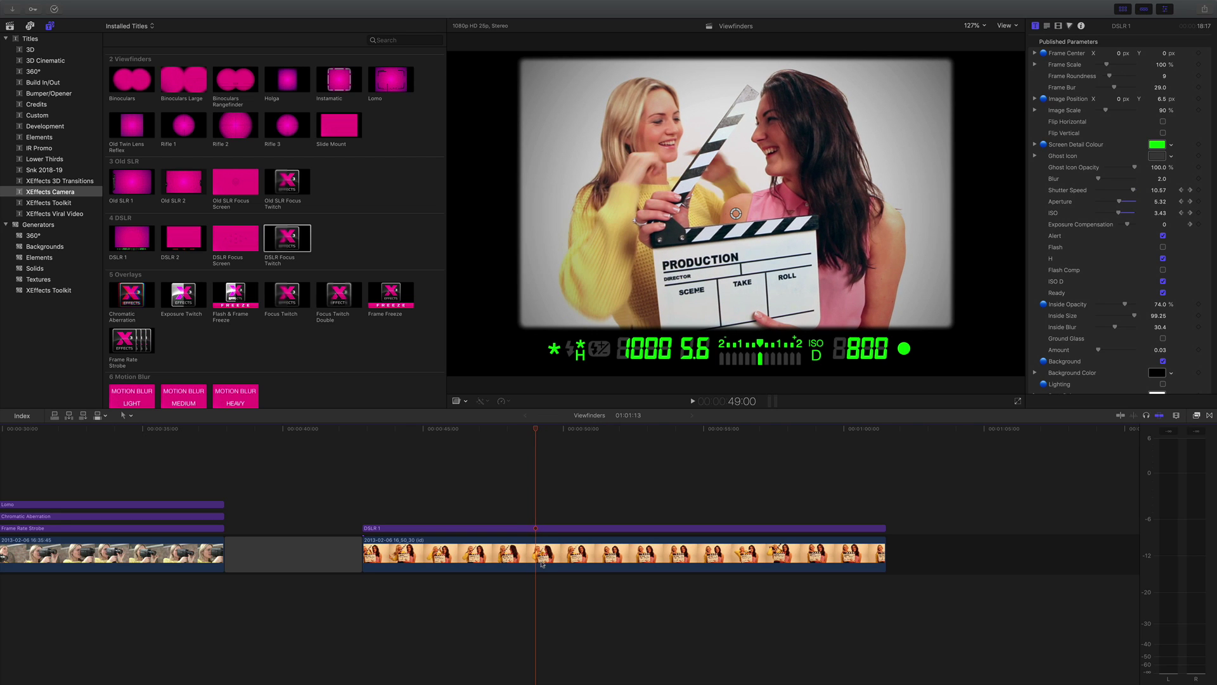
pyautogui.press('x')
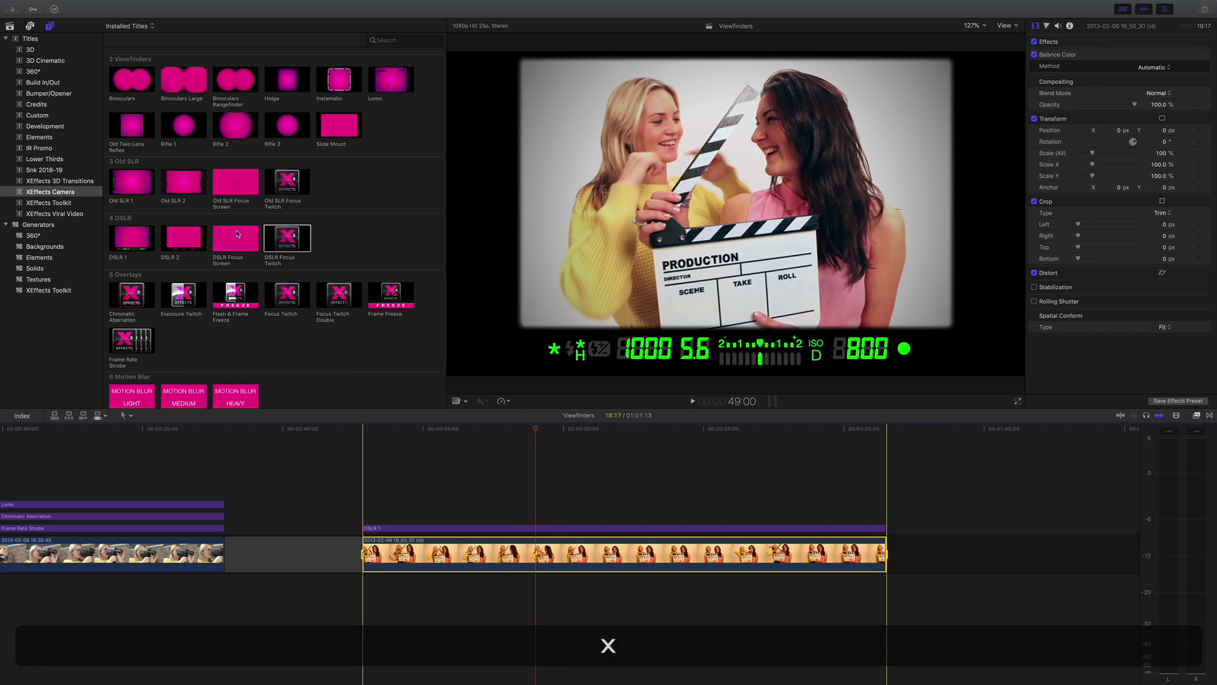
pyautogui.click(235, 246)
pyautogui.press('q')
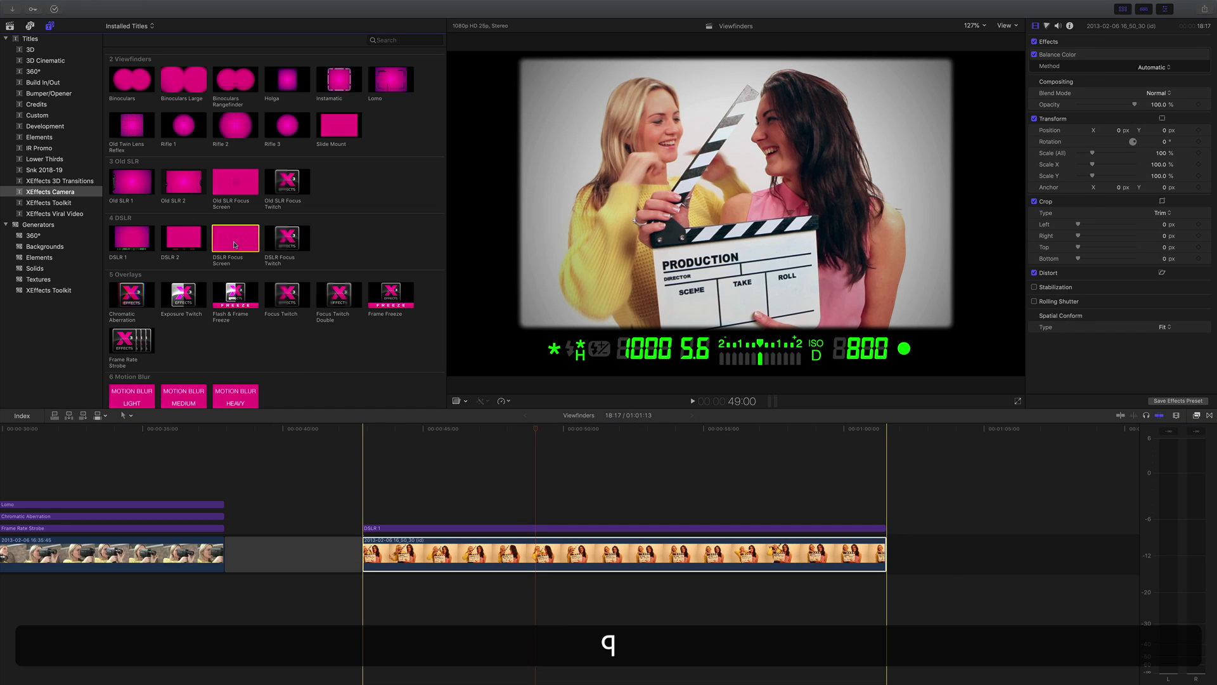
pyautogui.moveTo(463, 515); pyautogui.dragTo(463, 536)
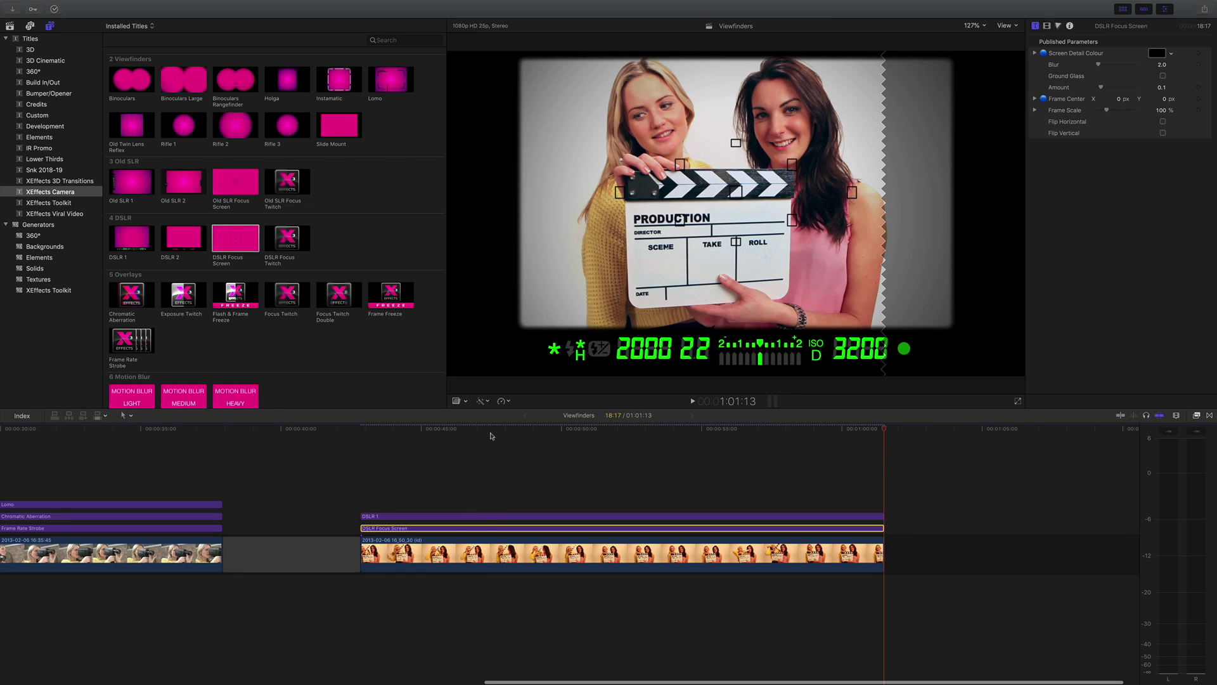
# Add the DSLR Focus Twitch title above the third clip at about 47:07
pyautogui.moveTo(490, 431)
pyautogui.mouseDown()
pyautogui.moveTo(527, 431)
pyautogui.moveTo(487, 432)
pyautogui.mouseUp()
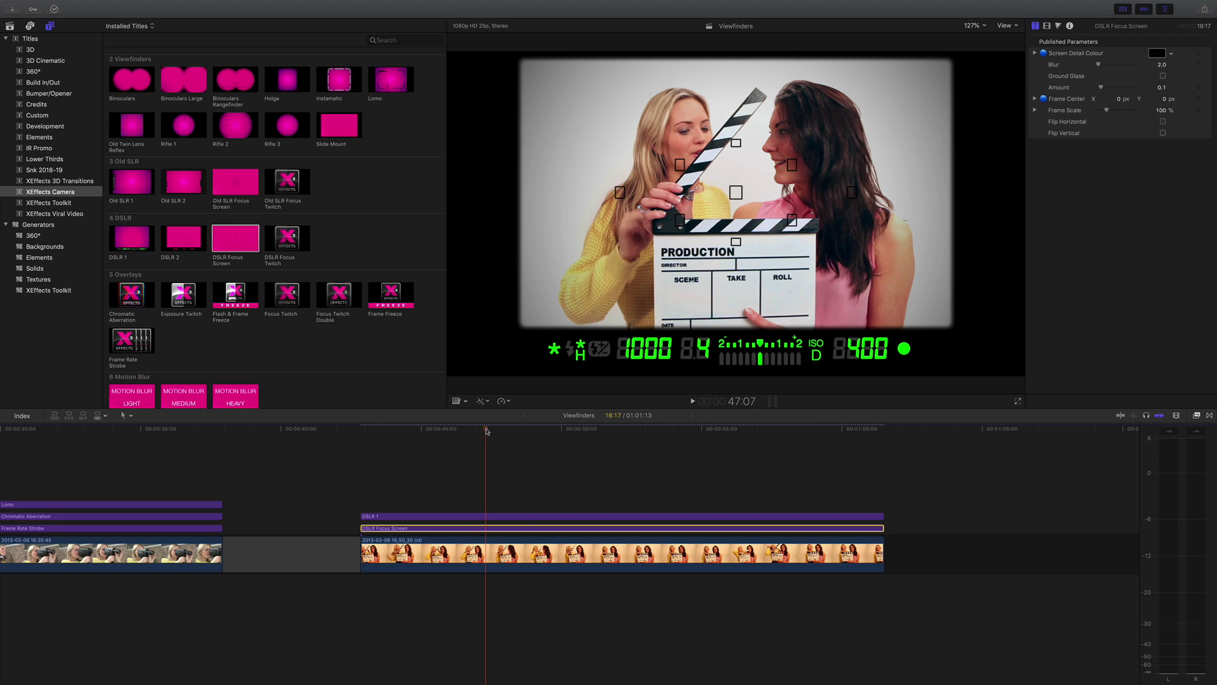
pyautogui.moveTo(287, 245); pyautogui.dragTo(485, 532)
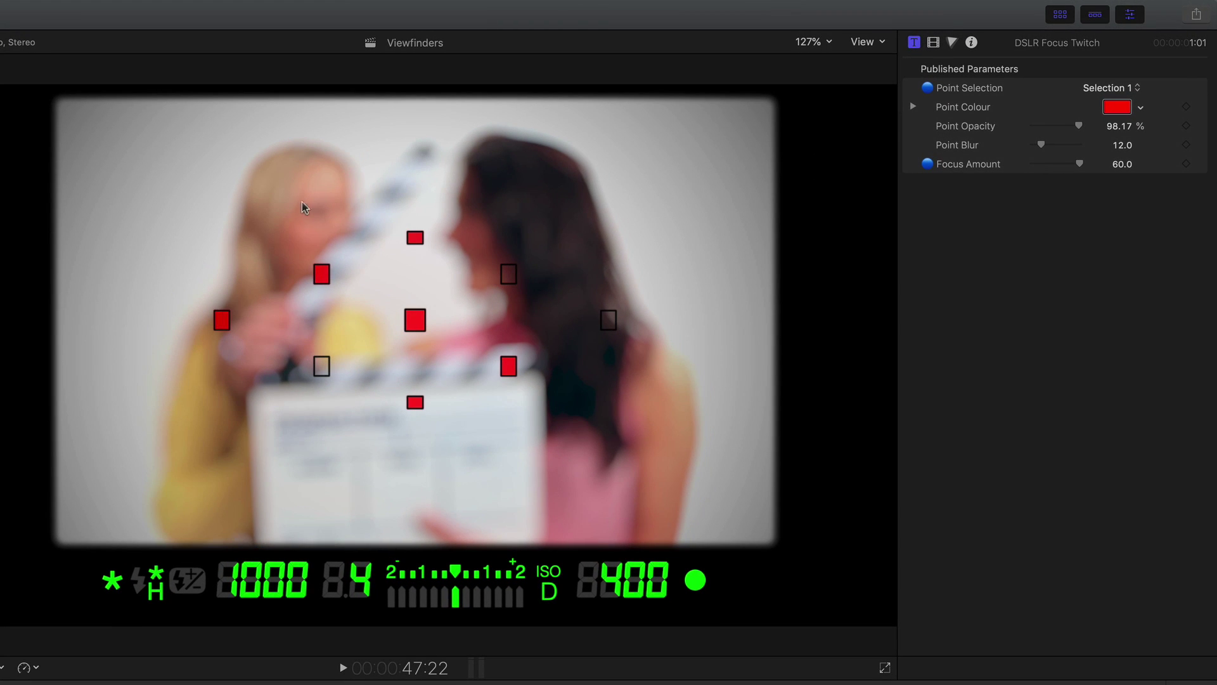
# Try Selection 2 and All as the DSLR Focus Twitch's Point Selection, return to Selection 1 and play back the clip
pyautogui.click(1107, 90)
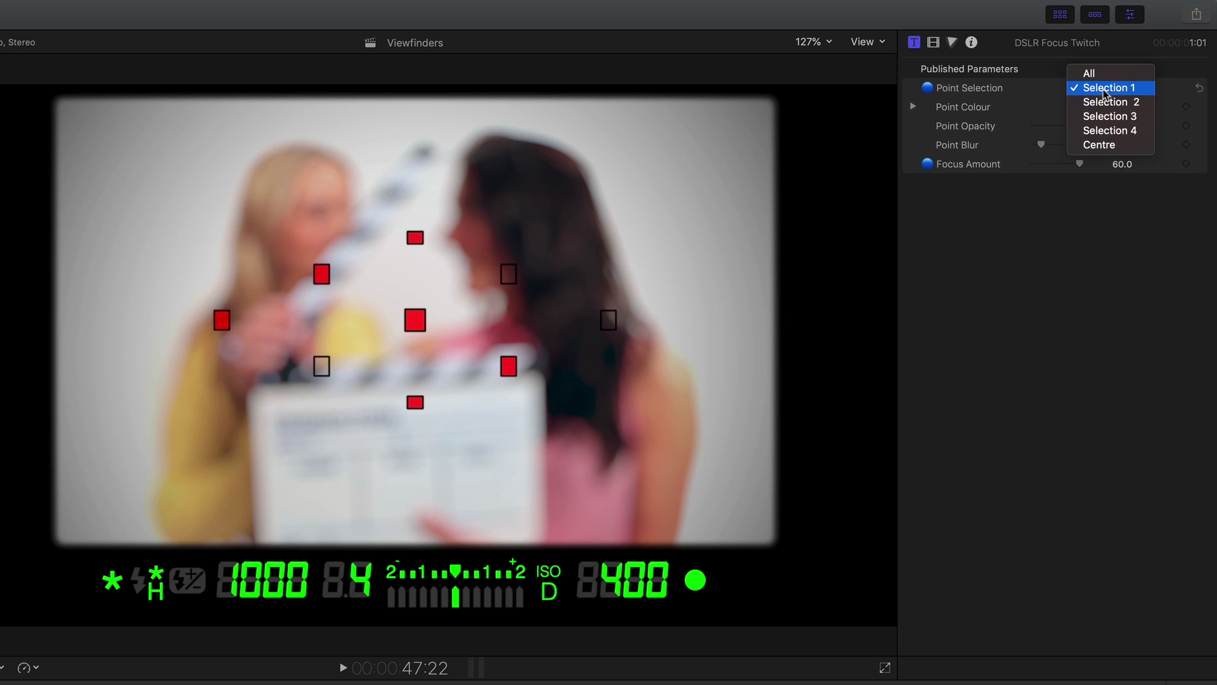
pyautogui.click(1106, 101)
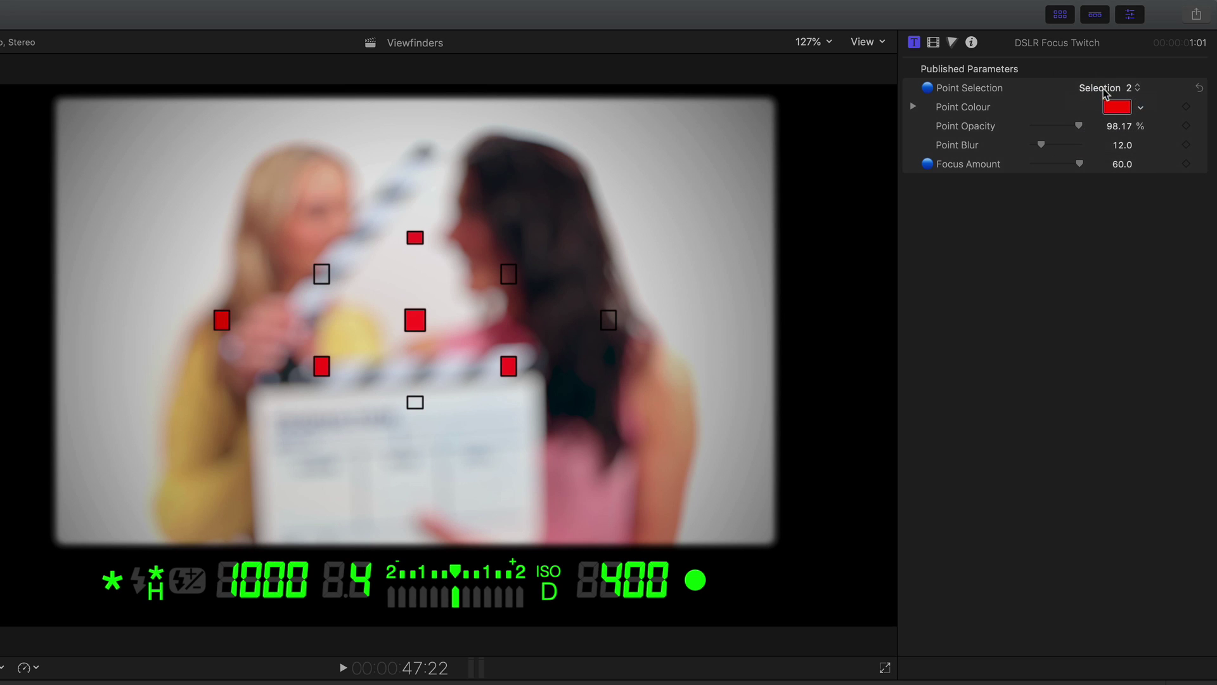
pyautogui.click(1106, 89)
pyautogui.click(1101, 75)
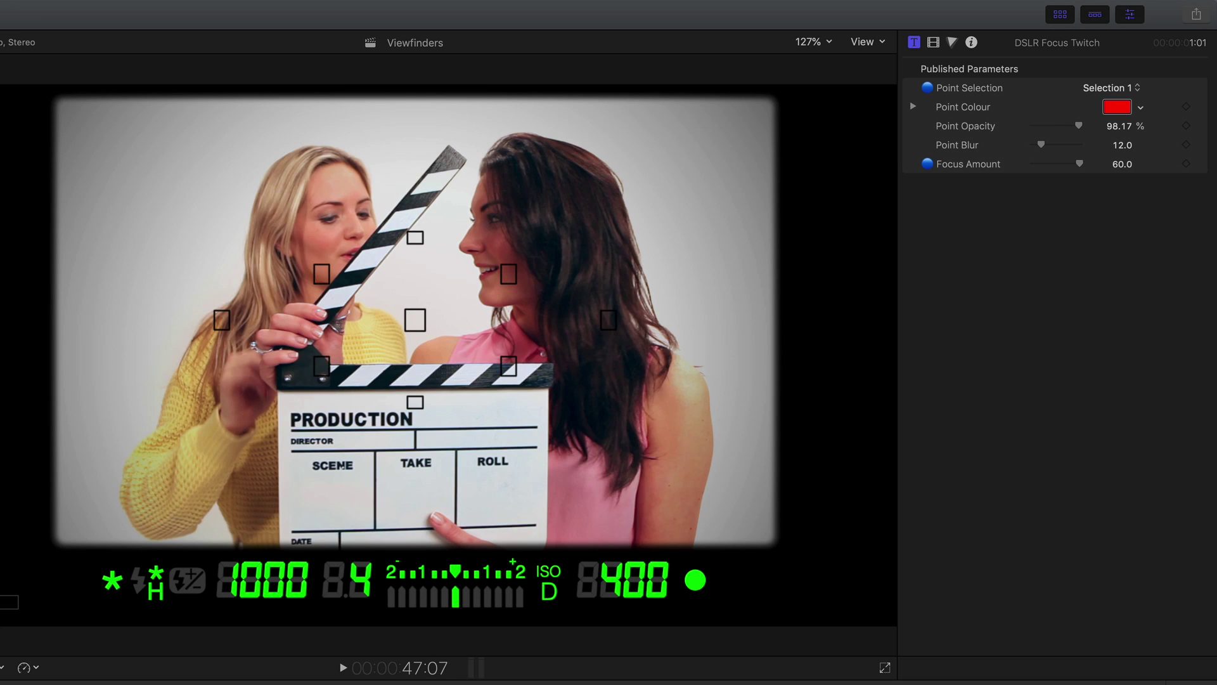
pyautogui.press('space')
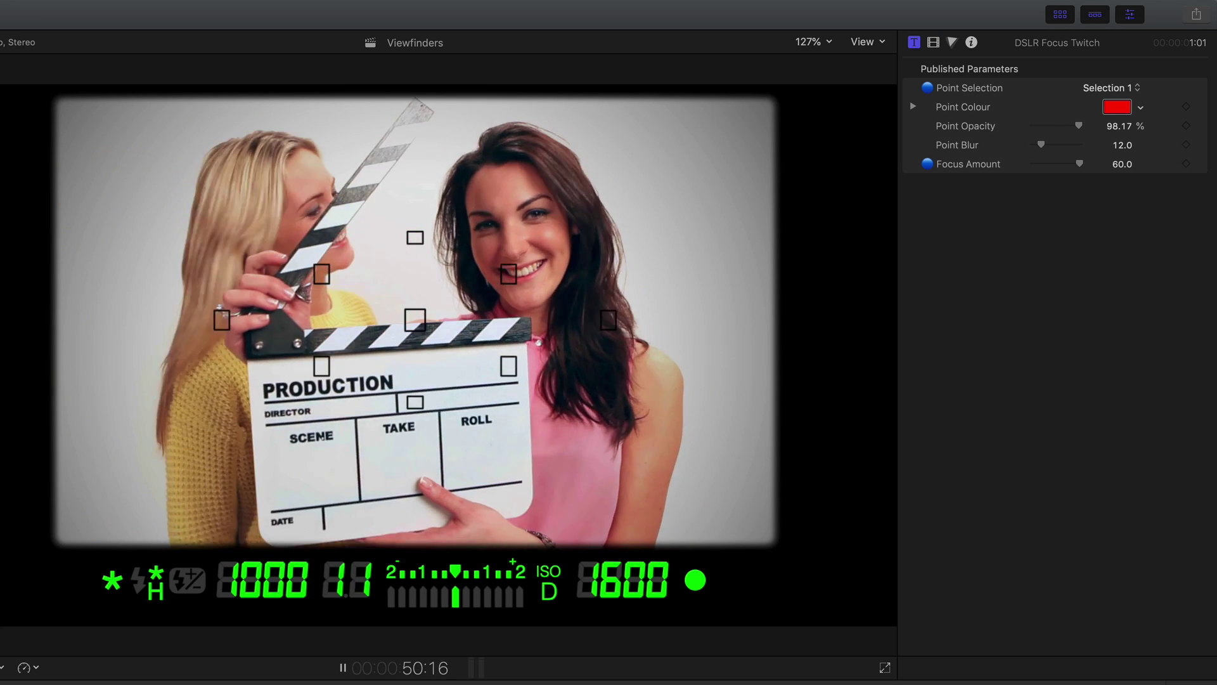
# Find the frame where the clapperboard closes and shorten the DSLR Focus Screen and DSLR 1 titles to end there, at about 51:13
pyautogui.press('space')
pyautogui.press('Left')
pyautogui.press('Left')
pyautogui.press('Left')
pyautogui.press('Right')
pyautogui.press('Right')
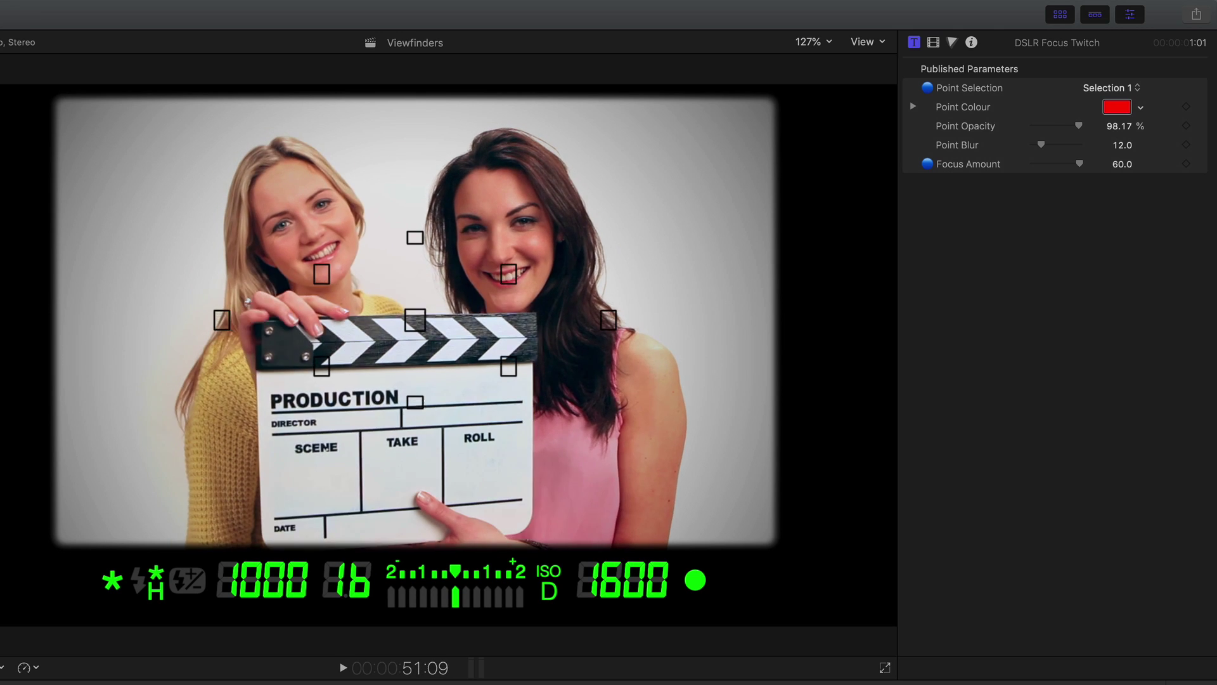
pyautogui.press('Left')
pyautogui.press('Left')
pyautogui.press('Left')
pyautogui.press('Left')
pyautogui.press('Left')
pyautogui.press('Left')
pyautogui.press('Right')
pyautogui.press('Right')
pyautogui.press('Right')
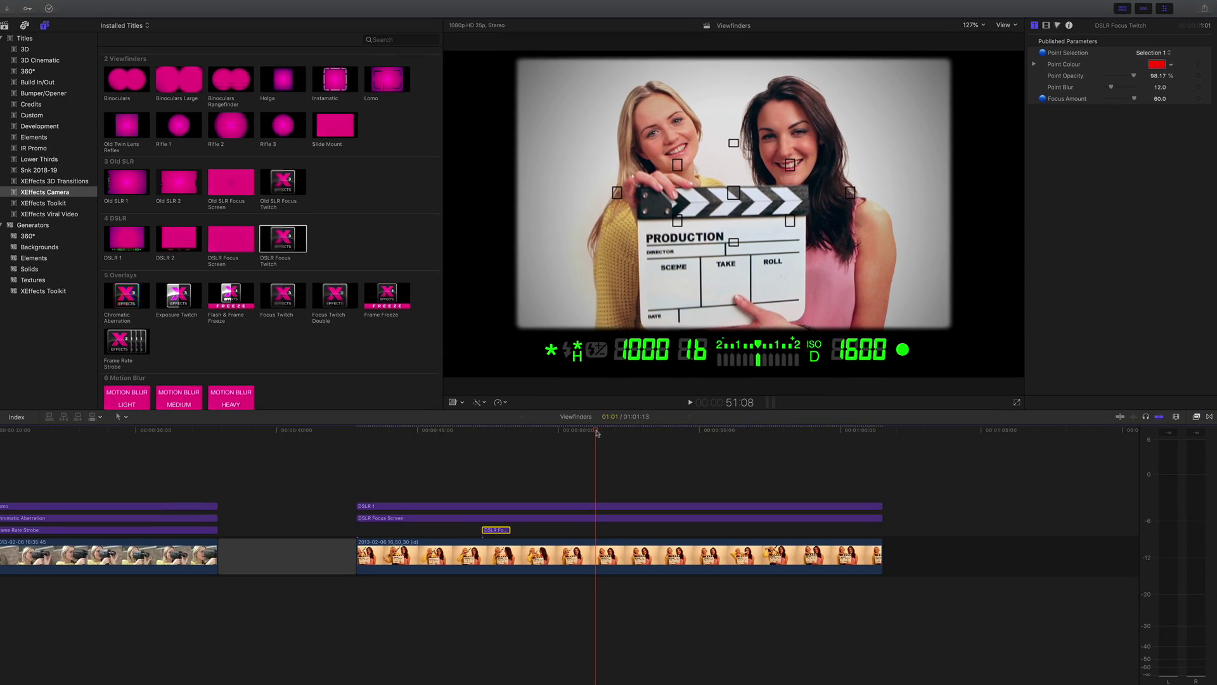
pyautogui.press('Right')
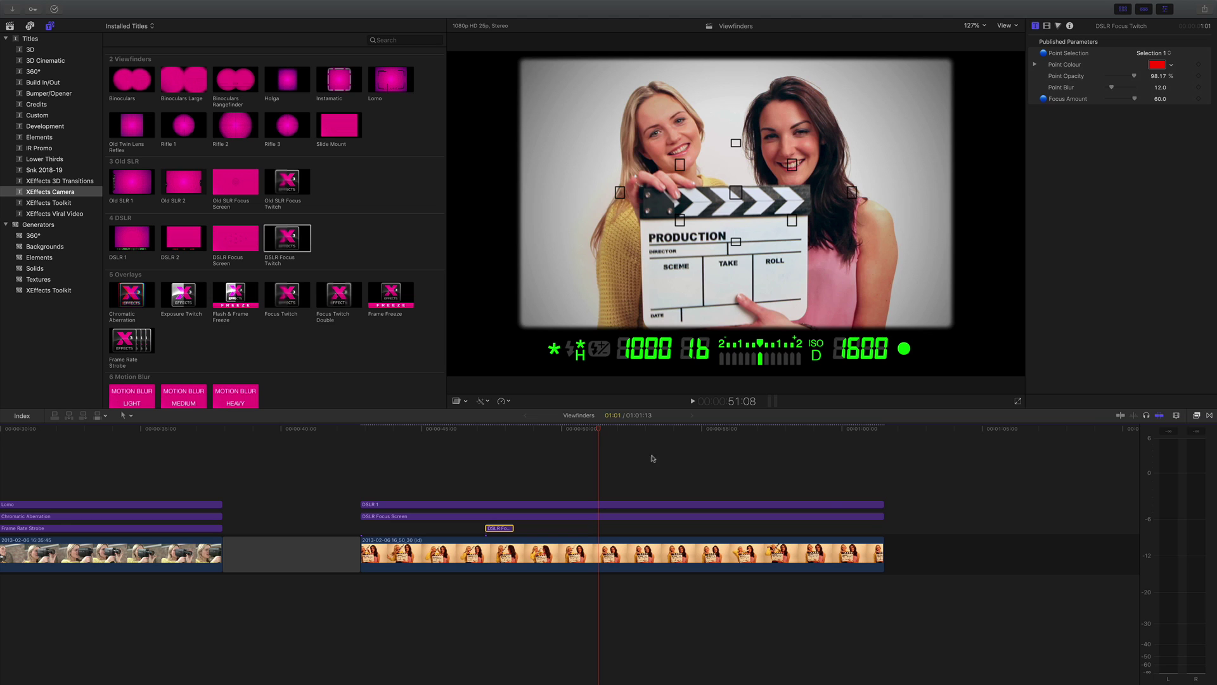
pyautogui.moveTo(882, 516); pyautogui.dragTo(601, 517)
pyautogui.moveTo(881, 505); pyautogui.dragTo(603, 505)
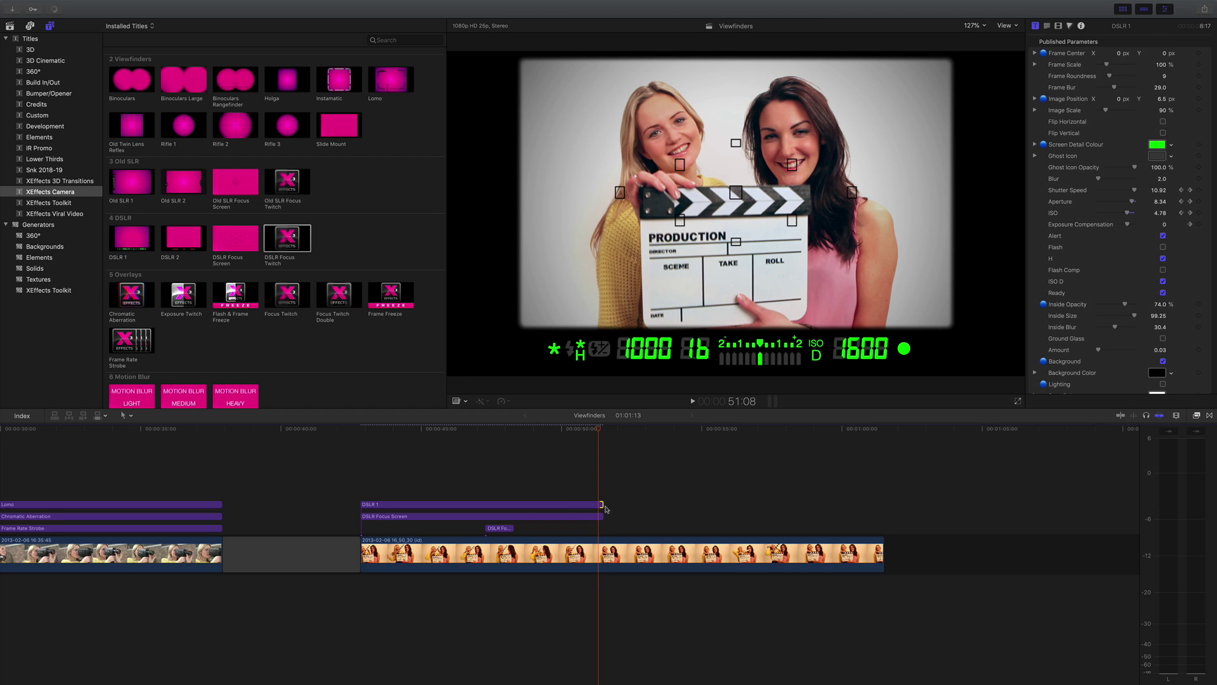
# Connect the Flash & Frame Freeze title directly after the DSLR titles and trim its end to the third clip's end at 1:01:13
pyautogui.moveTo(235, 295); pyautogui.dragTo(607, 530)
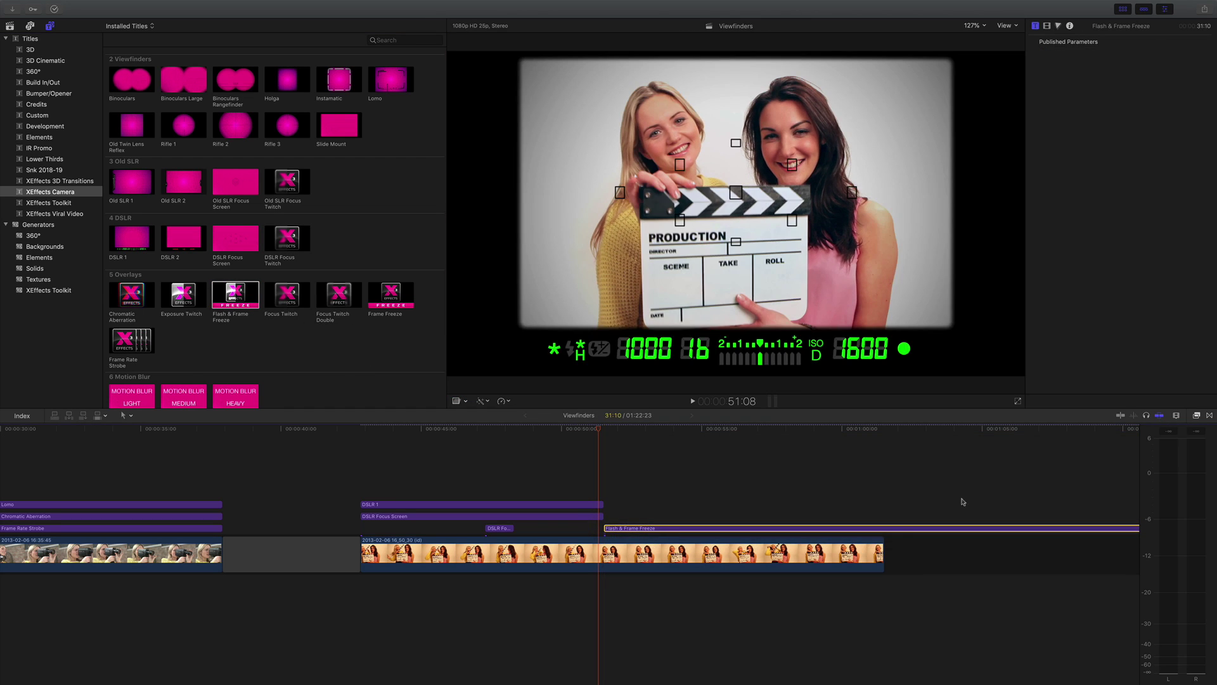
pyautogui.click(886, 430)
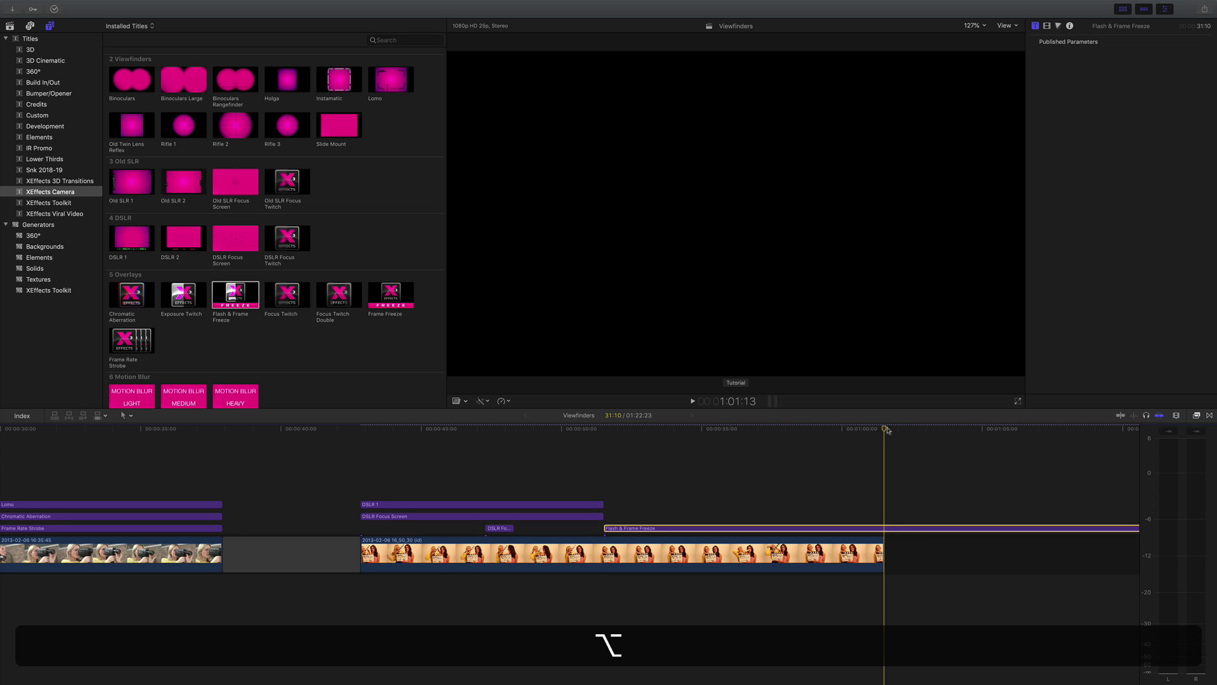
pyautogui.hotkey('alt', ']')
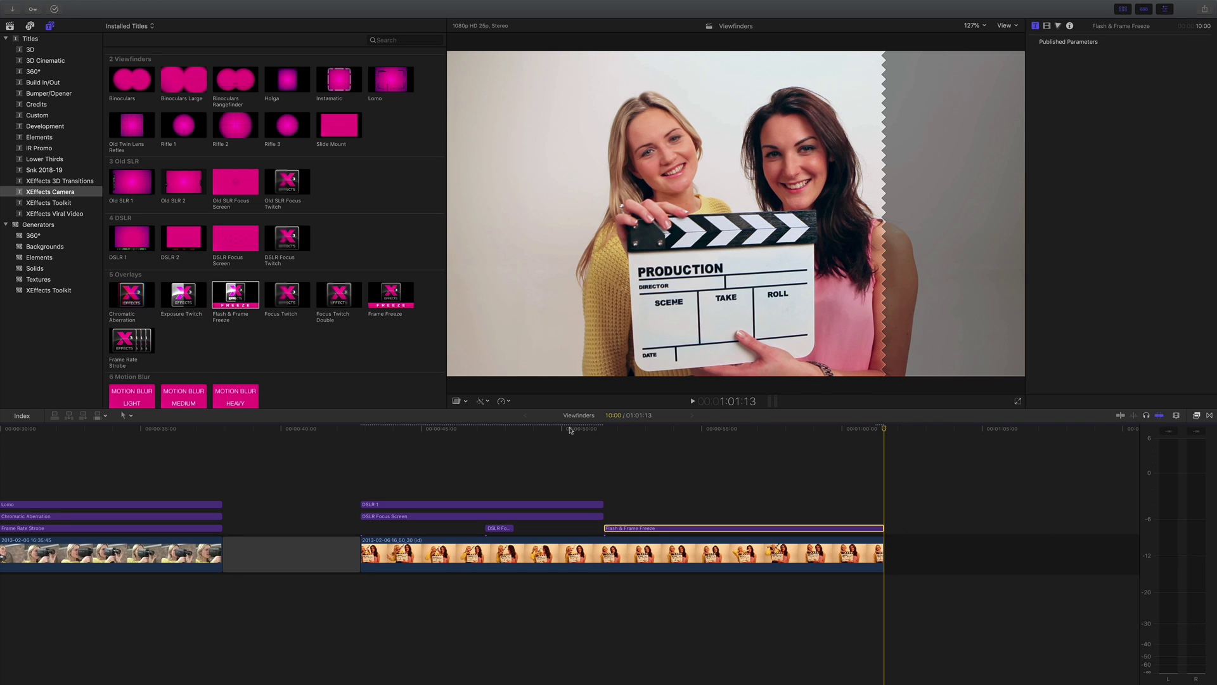
# Play back and scrub the transition from the DSLR viewfinder into the Flash & Frame Freeze to check the flash and frozen frame
pyautogui.click(573, 430)
pyautogui.press('space')
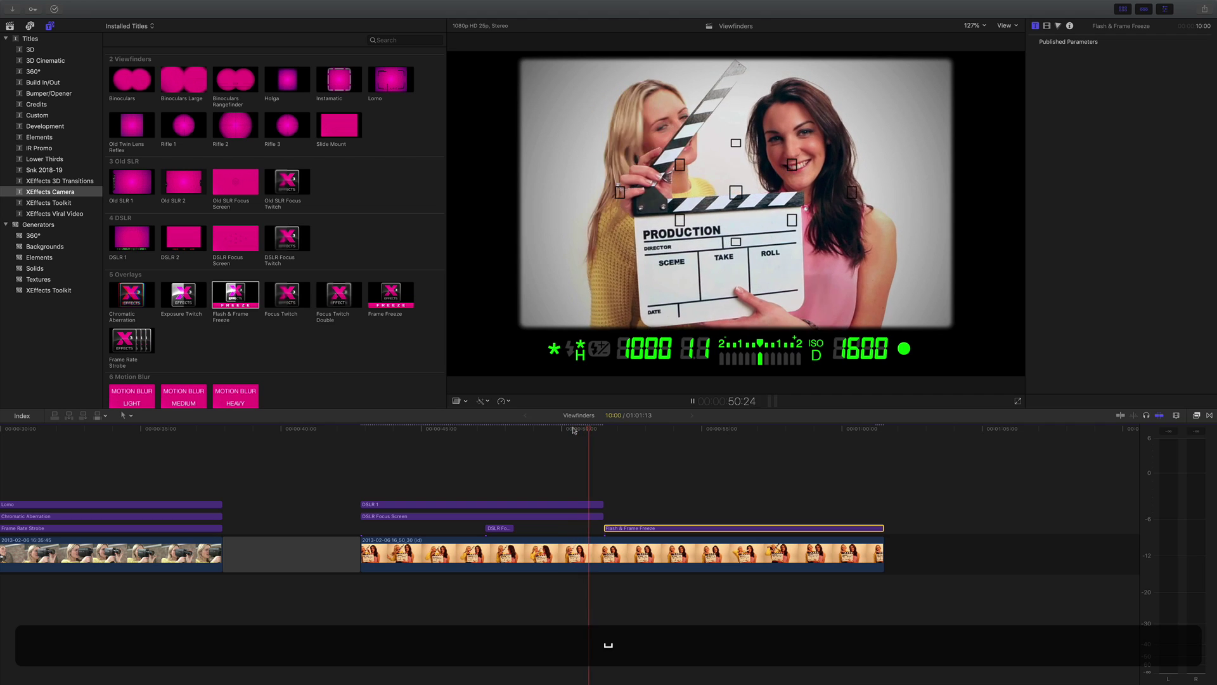
pyautogui.press('space')
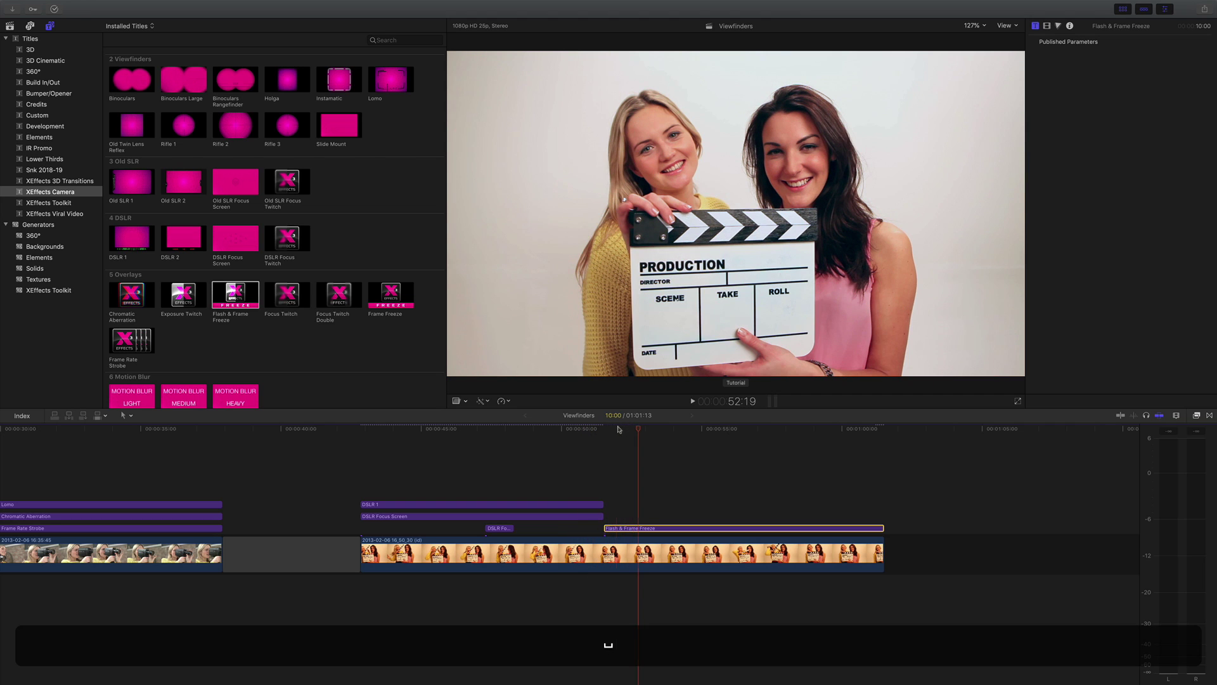
pyautogui.click(596, 430)
pyautogui.press('space')
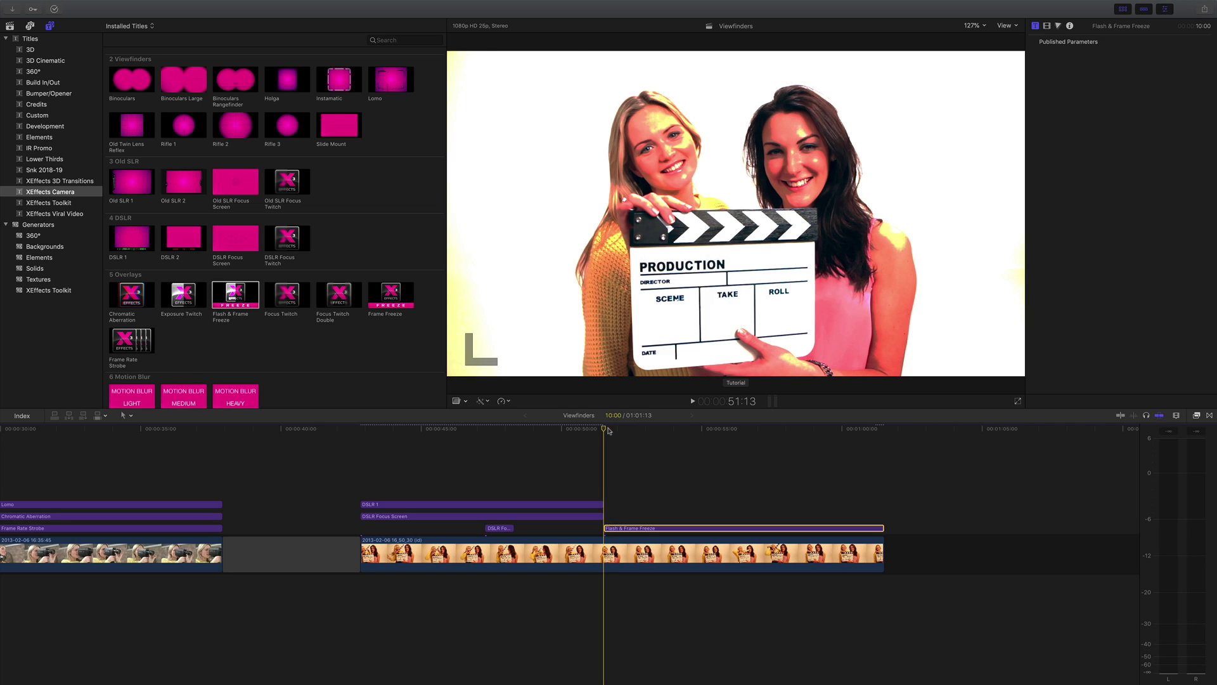
pyautogui.moveTo(610, 431)
pyautogui.mouseDown()
pyautogui.moveTo(670, 434)
pyautogui.moveTo(632, 436)
pyautogui.mouseUp()
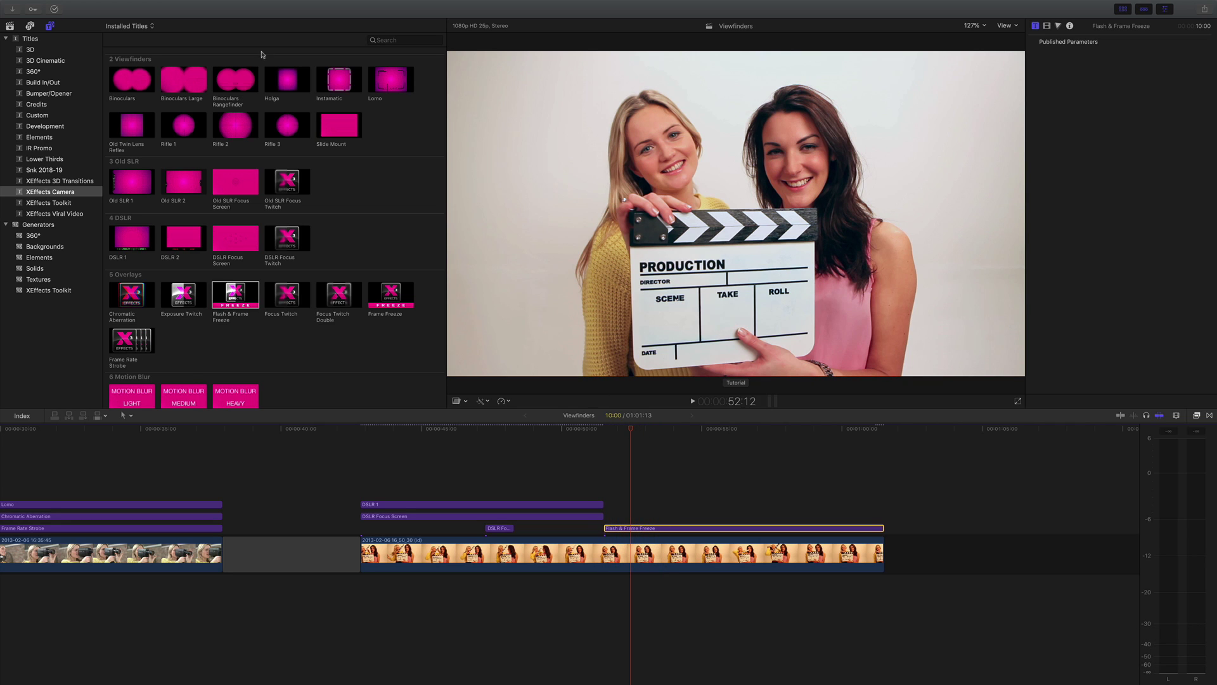
# Connect the Slide Mount title above Flash & Frame Freeze, starting where the DSLR titles end, and play back from about 50:24
pyautogui.moveTo(331, 126); pyautogui.dragTo(607, 519)
pyautogui.click(590, 428)
pyautogui.press('space')
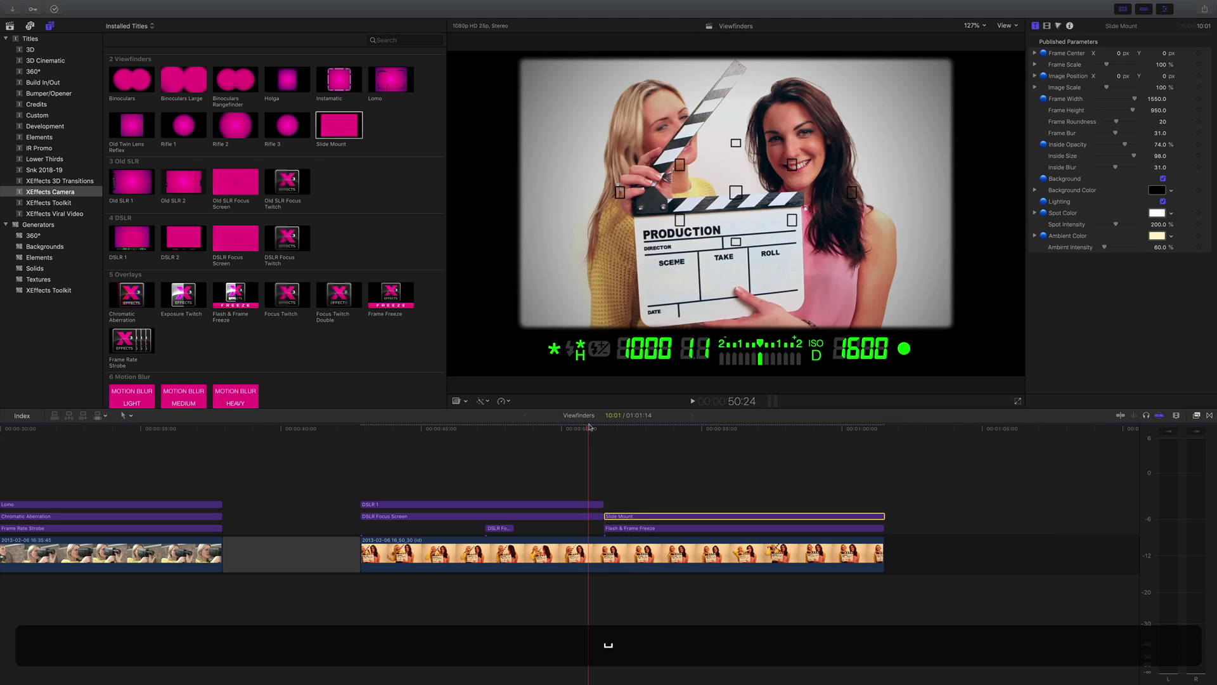